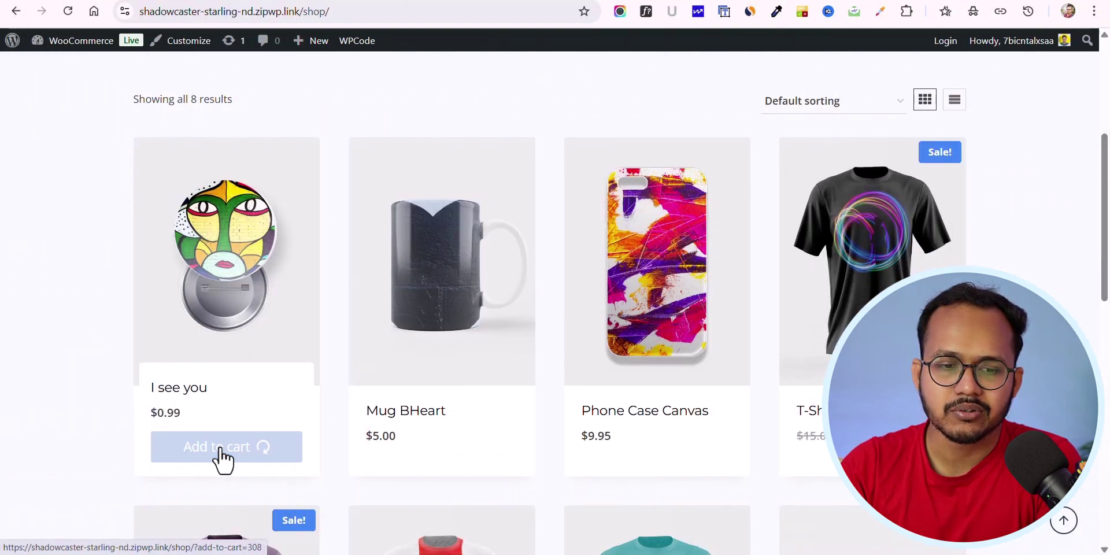
Go from the cart to checkout for 'I see you' and review the billing details and order.
click(194, 463)
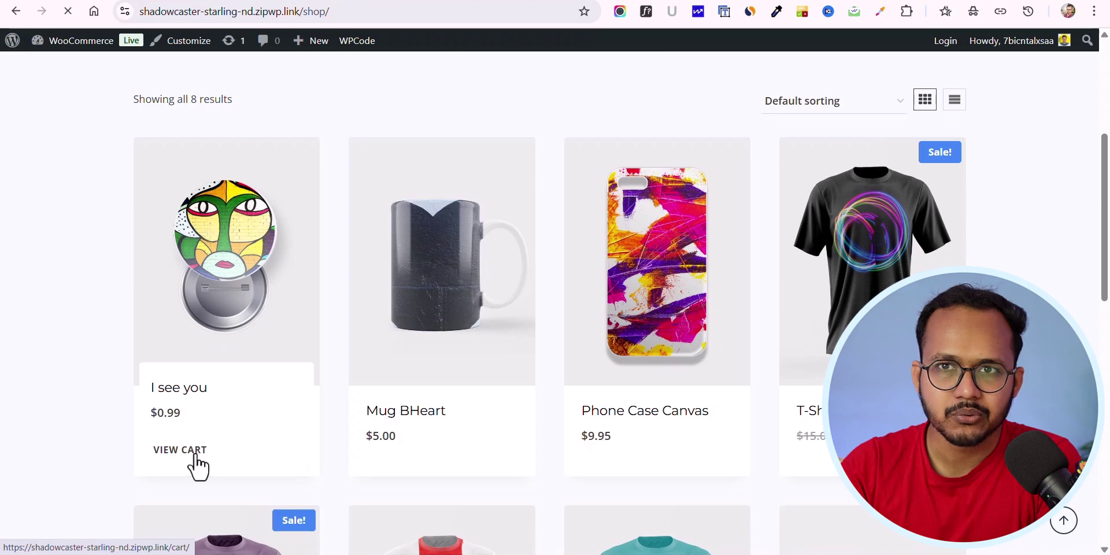
scroll(867, 355, down, 2)
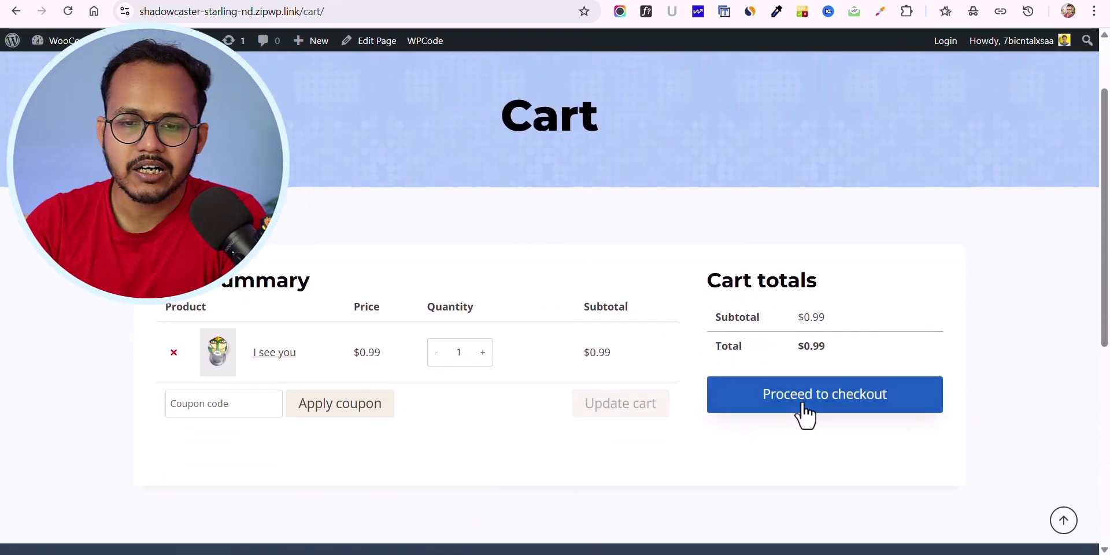
click(803, 410)
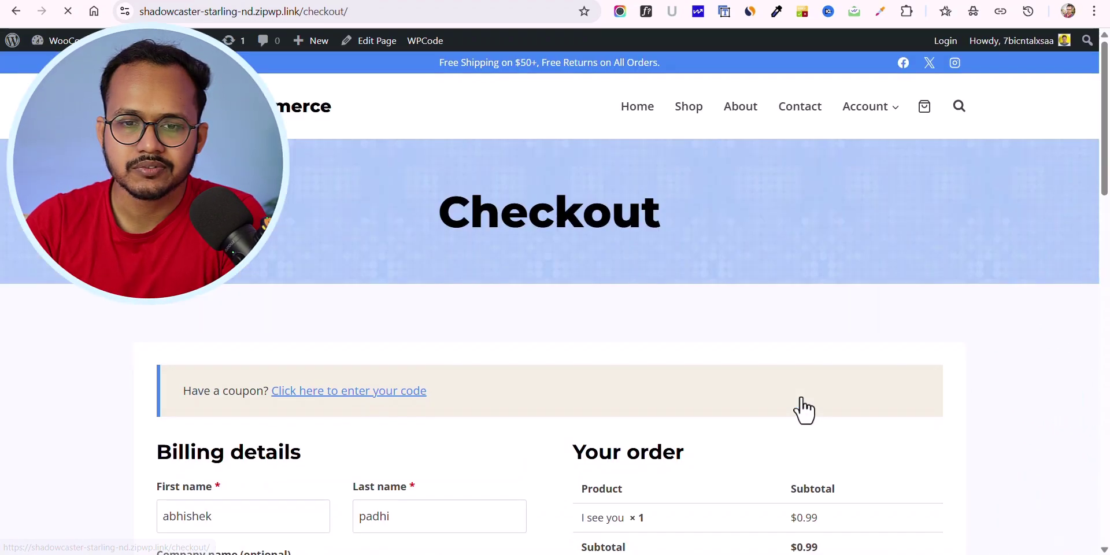
scroll(865, 350, down, 7)
scroll(356, 346, down, 3)
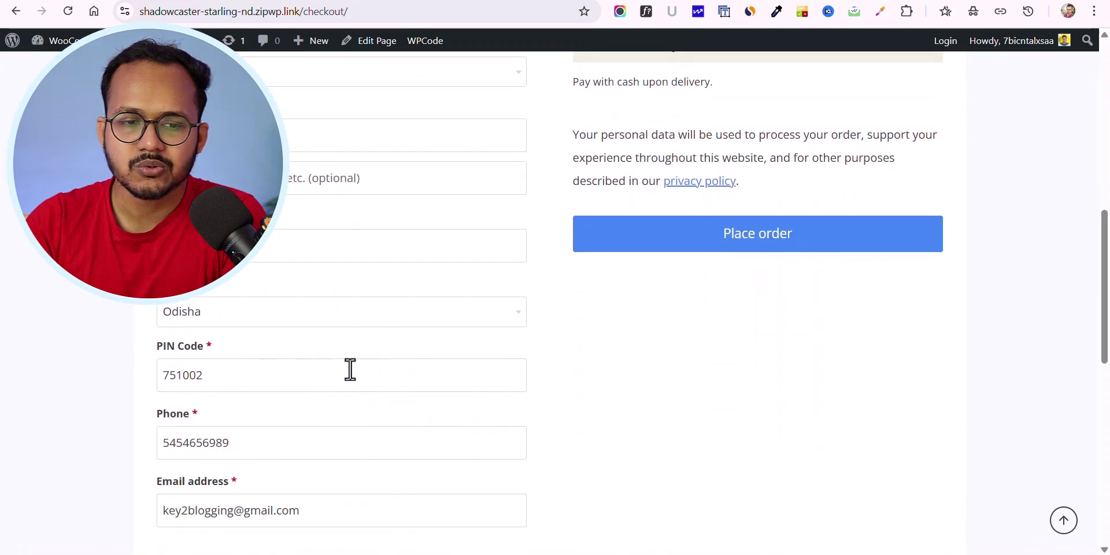
scroll(405, 405, down, 3)
scroll(486, 401, up, 10)
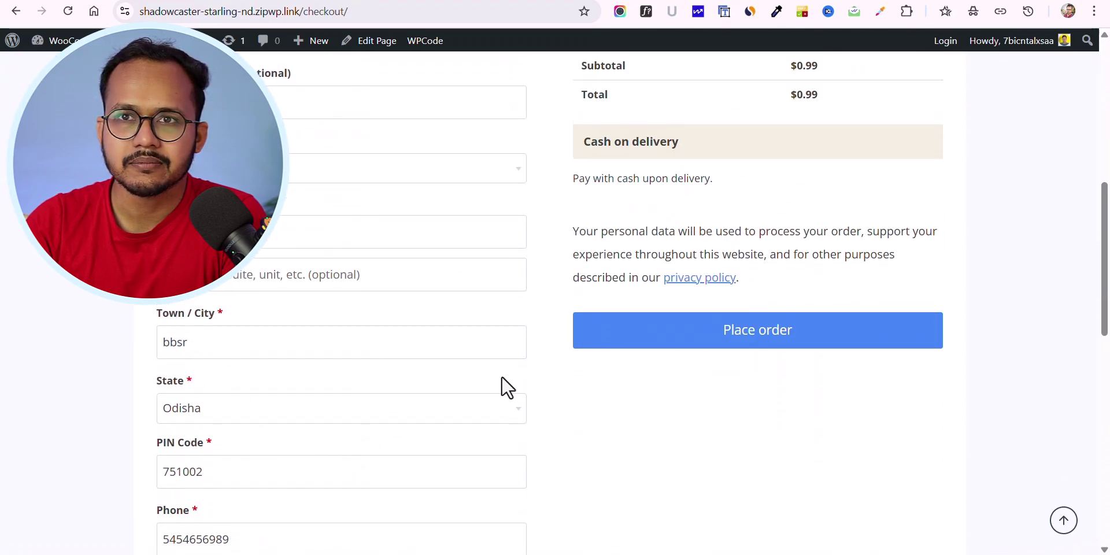
scroll(650, 344, down, 3)
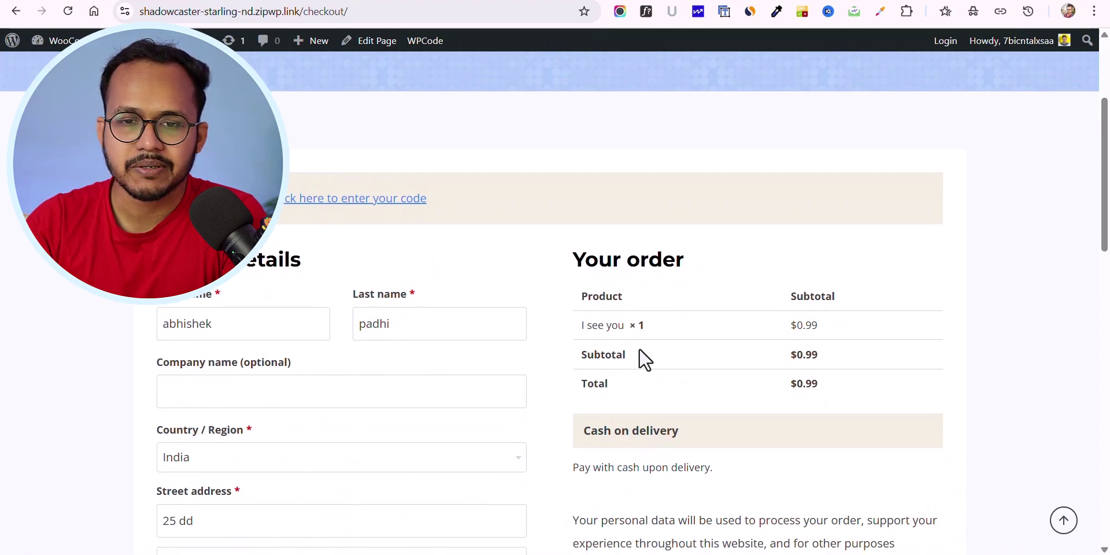
scroll(645, 360, up, 3)
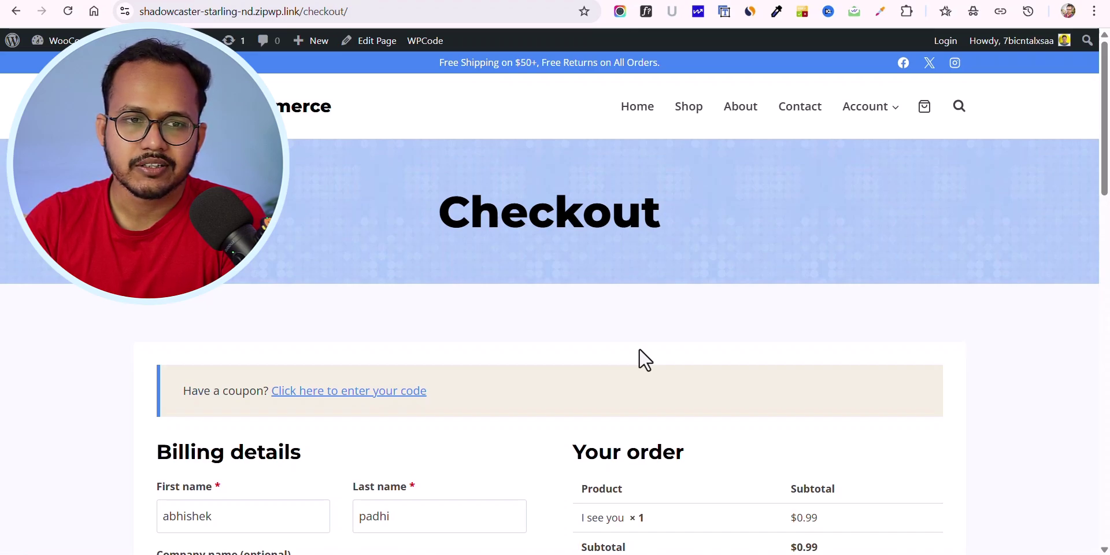
Go to the admin dashboard and open the Add New Plugin page.
mouse_move(61, 41)
right_click(56, 65)
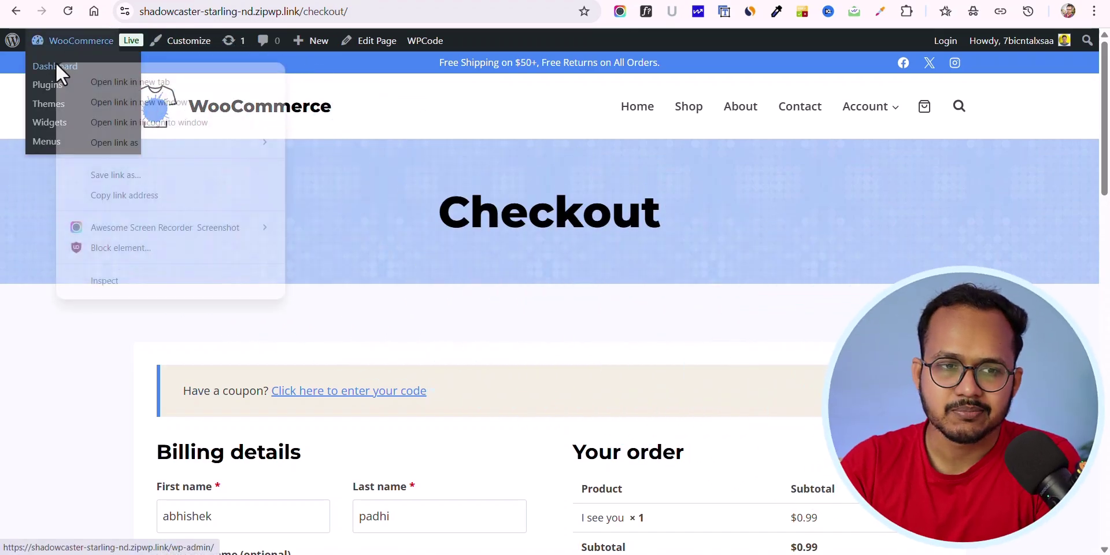
click(56, 66)
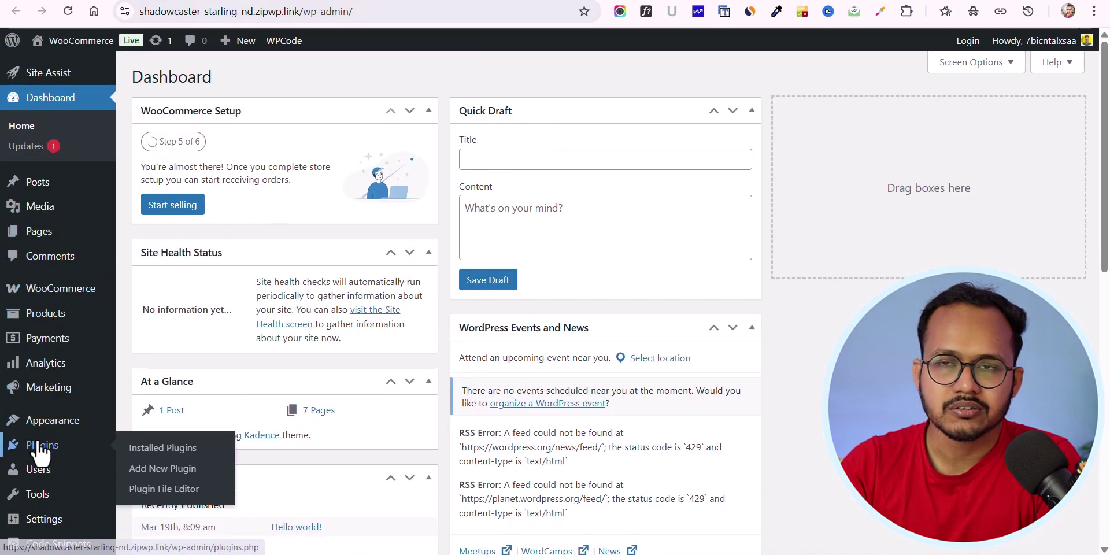
click(40, 454)
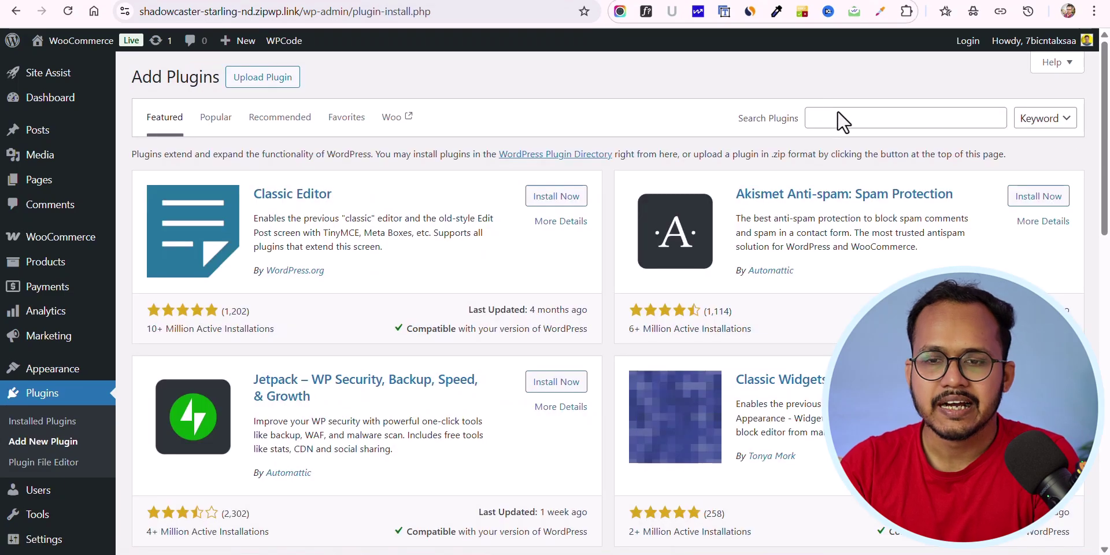
Search 'checkout file upload', then install and activate Checkout Files Upload for WooCommerce.
click(844, 119)
text(checkout fil)
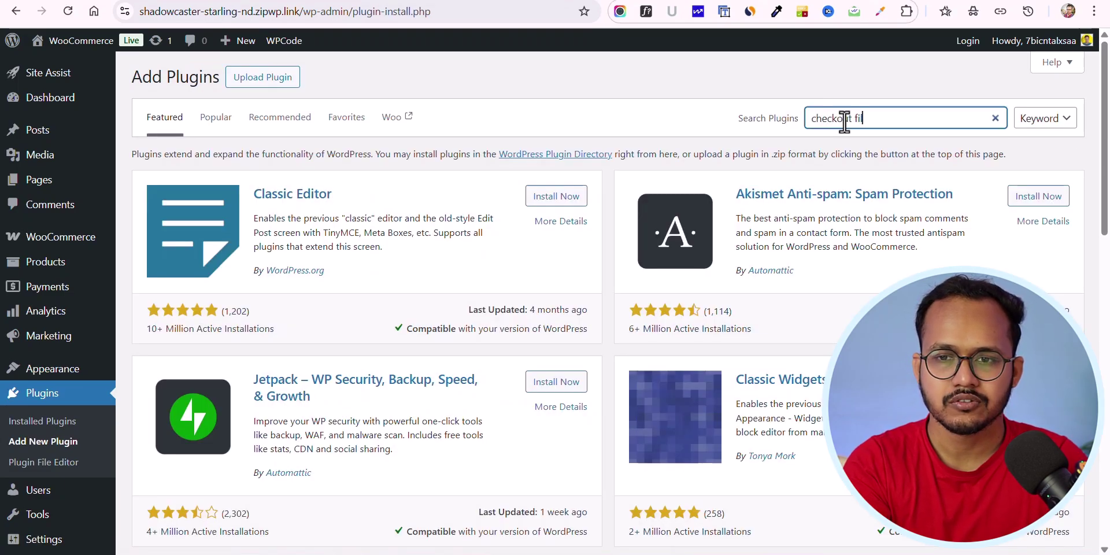
text(e upload)
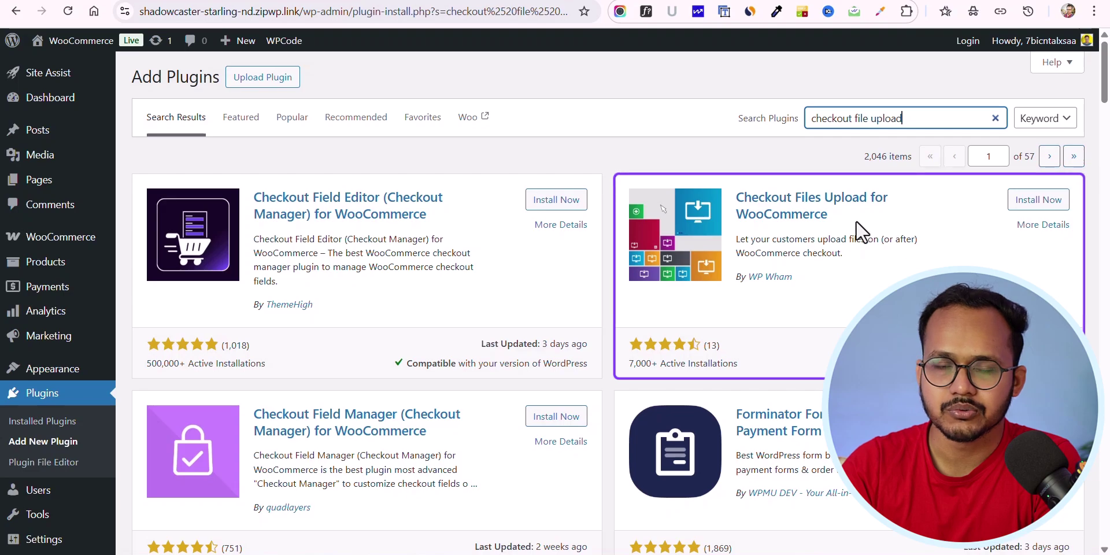
click(1035, 221)
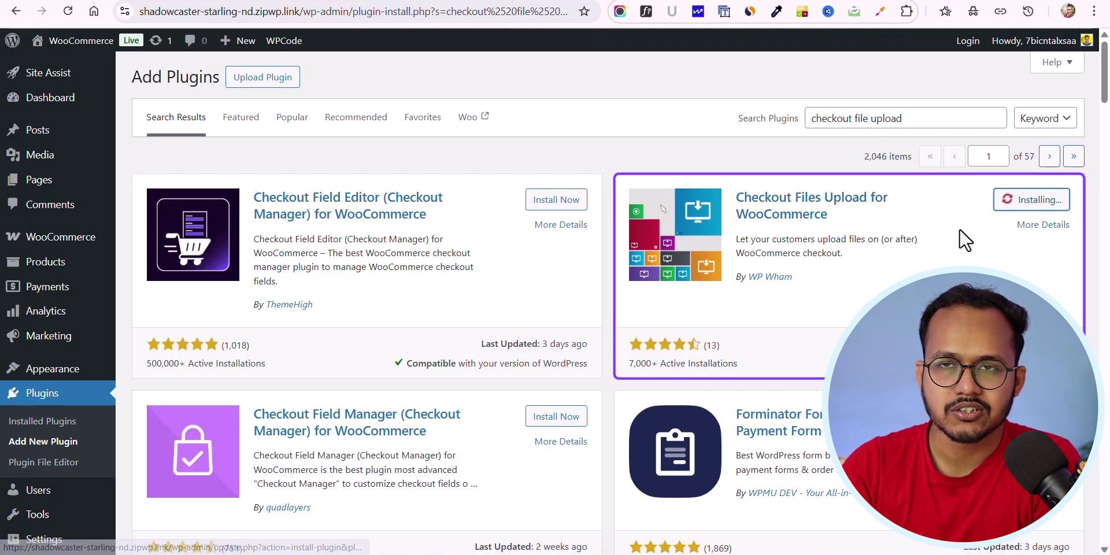
click(1044, 202)
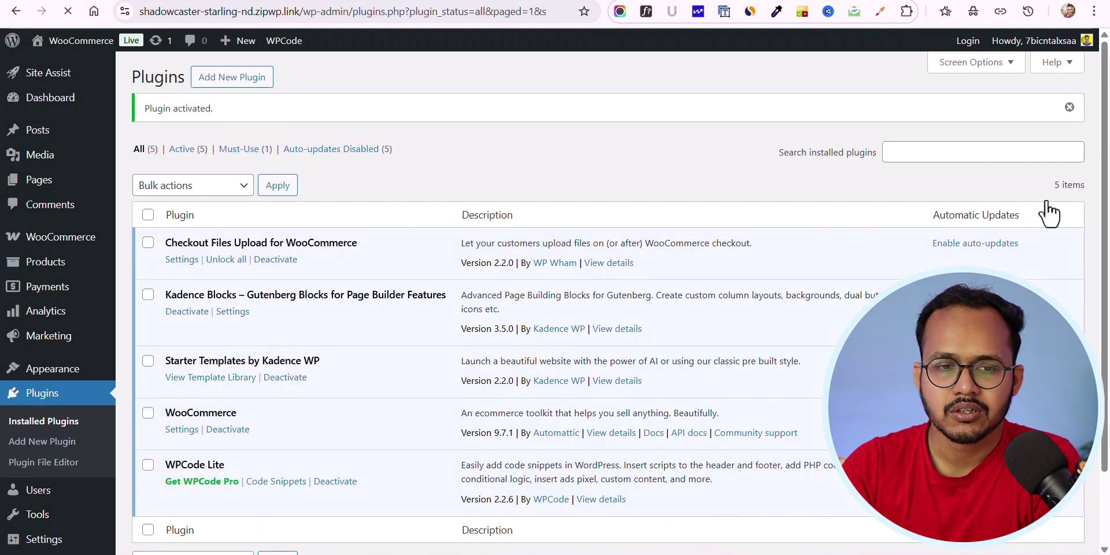
Open the Checkout Files Upload plugin settings and scroll through its options.
click(181, 259)
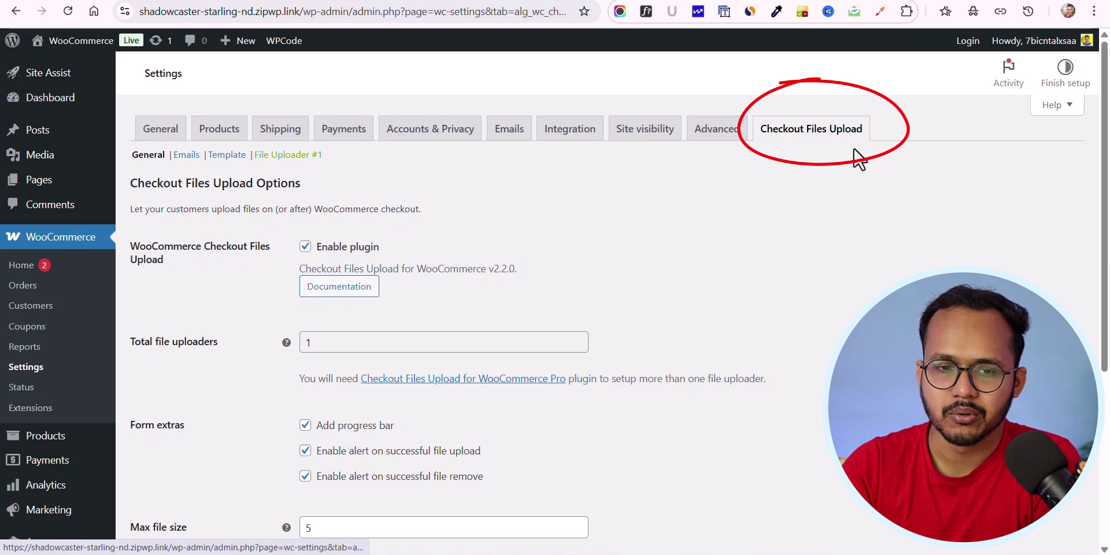
scroll(609, 231, down, 2)
scroll(392, 216, up, 2)
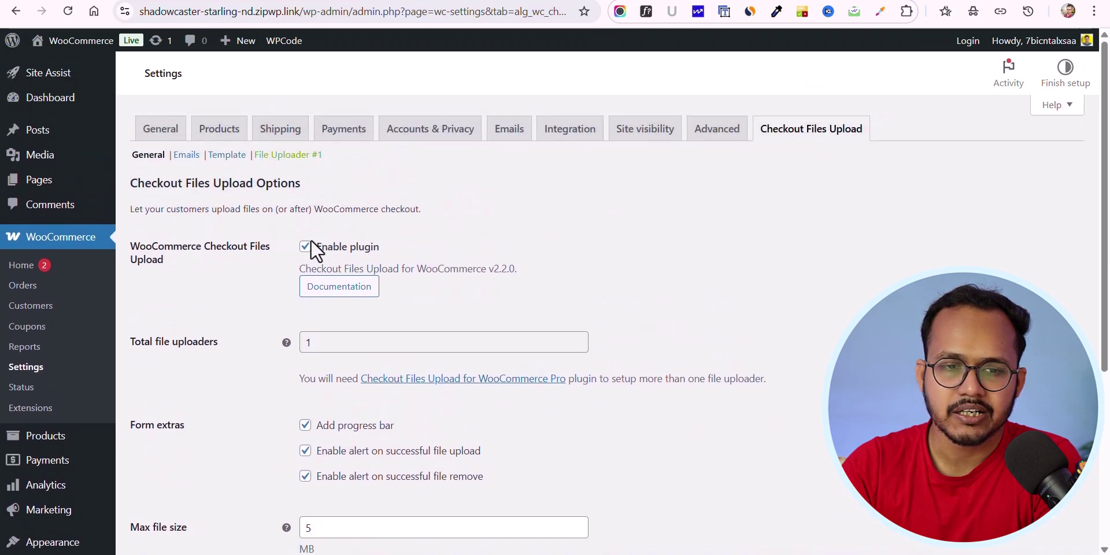
scroll(524, 283, down, 2)
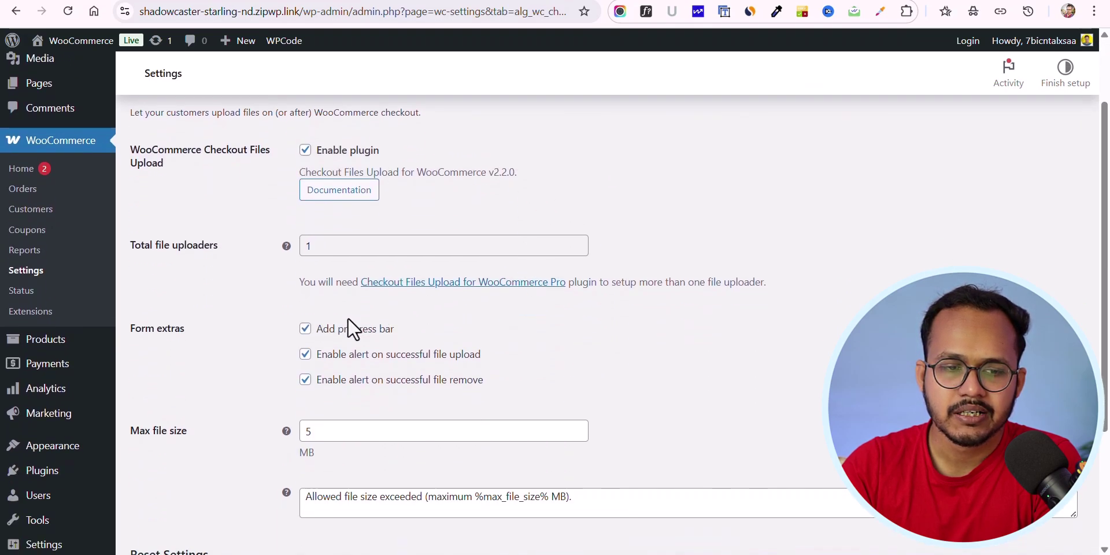
scroll(348, 320, down, 2)
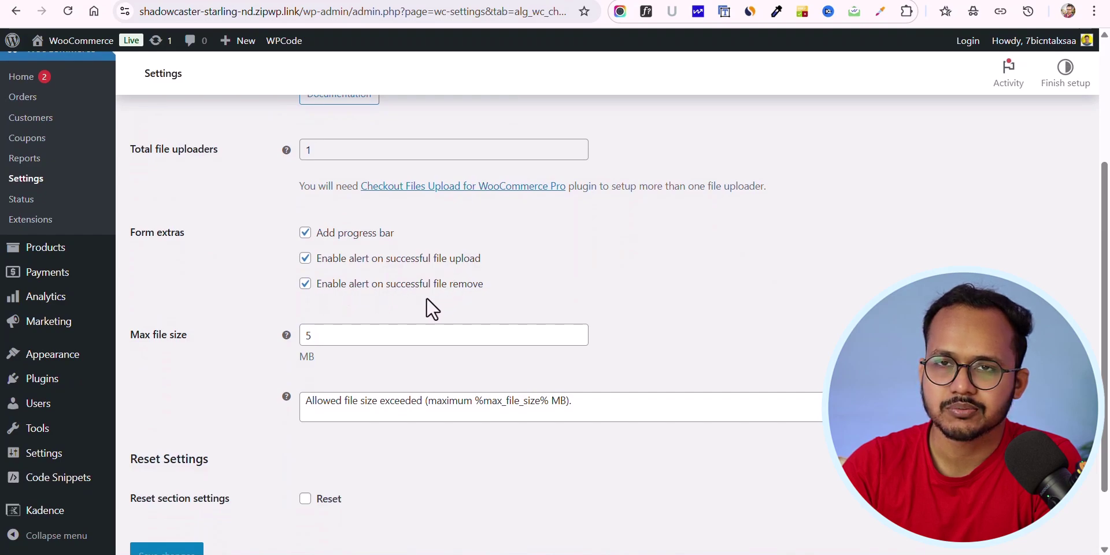
Change Max file size from 5 to 2 and save the settings.
double_click(374, 335)
mouse_move(283, 340)
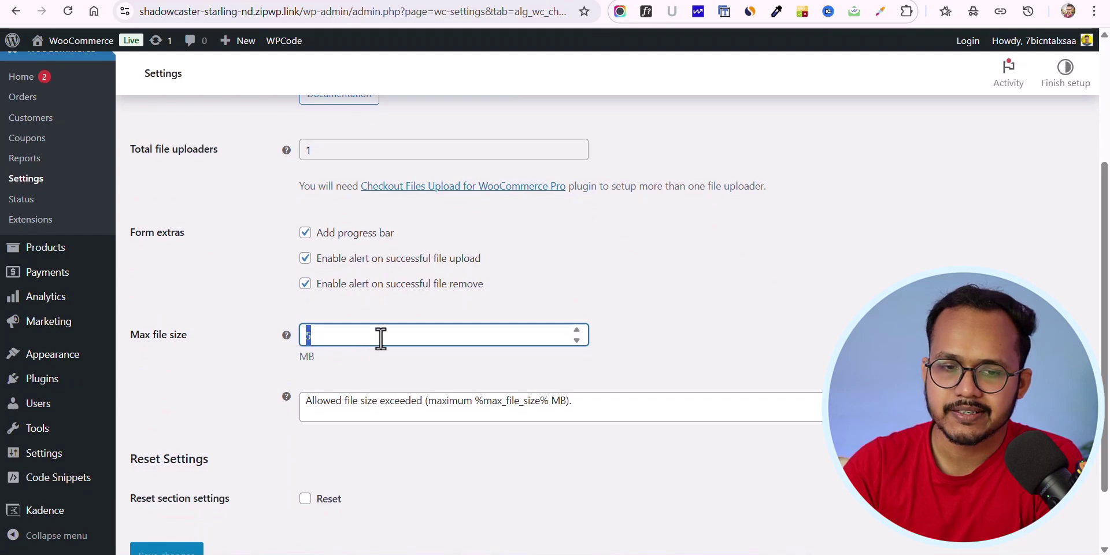
text(2)
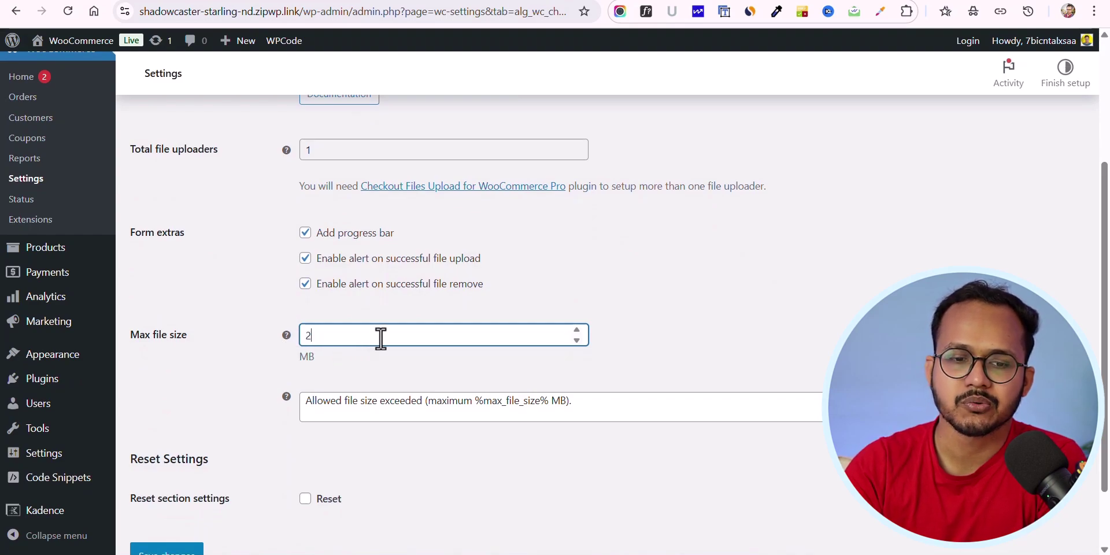
click(353, 359)
scroll(354, 361, down, 1)
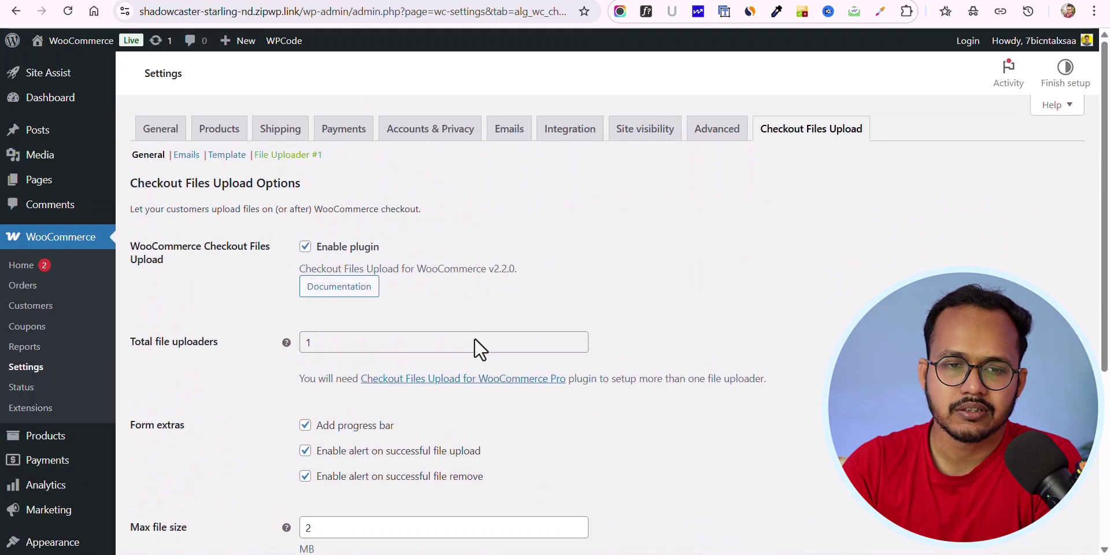
scroll(475, 338, down, 2)
scroll(182, 486, down, 1)
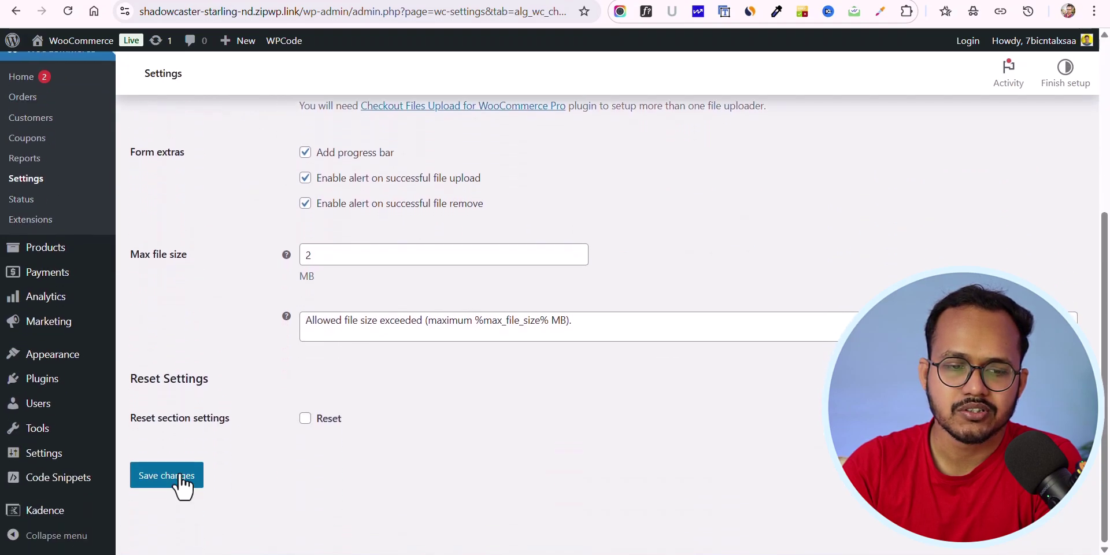
click(183, 486)
Open the plugin's Emails settings and review the customer processing order emails option.
click(181, 156)
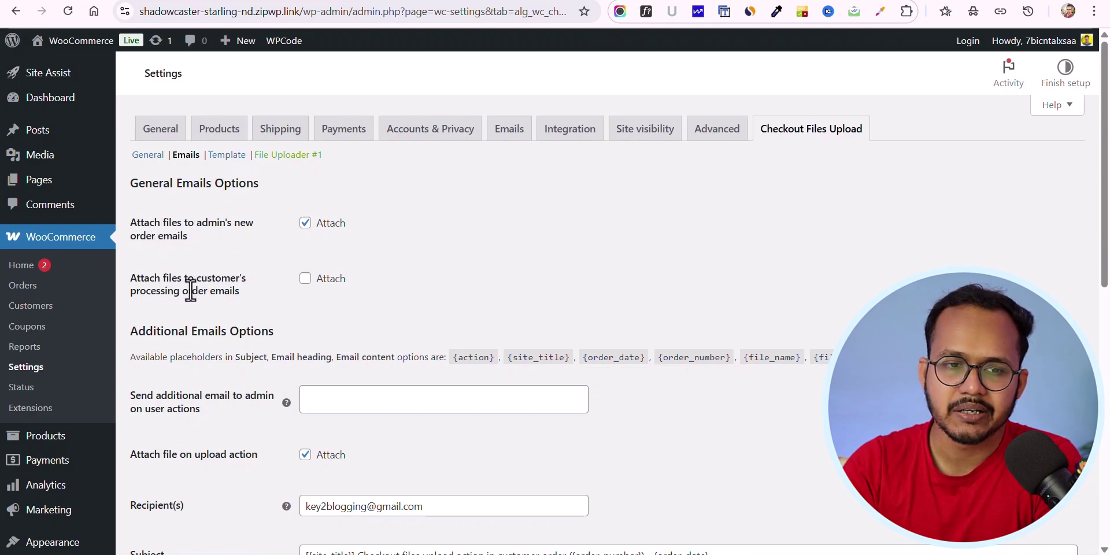
drag(197, 278, 240, 297)
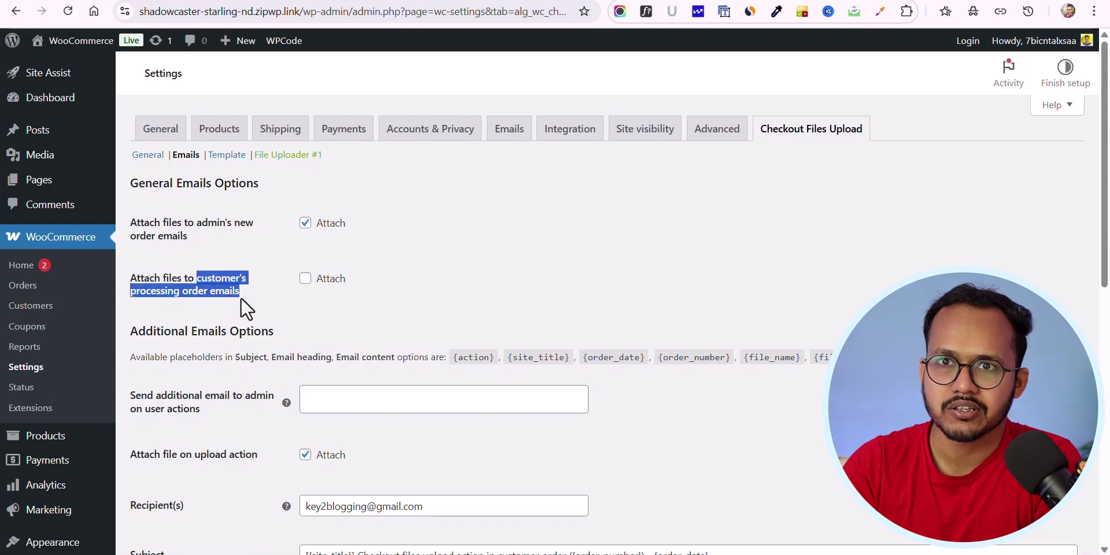
click(254, 297)
scroll(257, 307, down, 2)
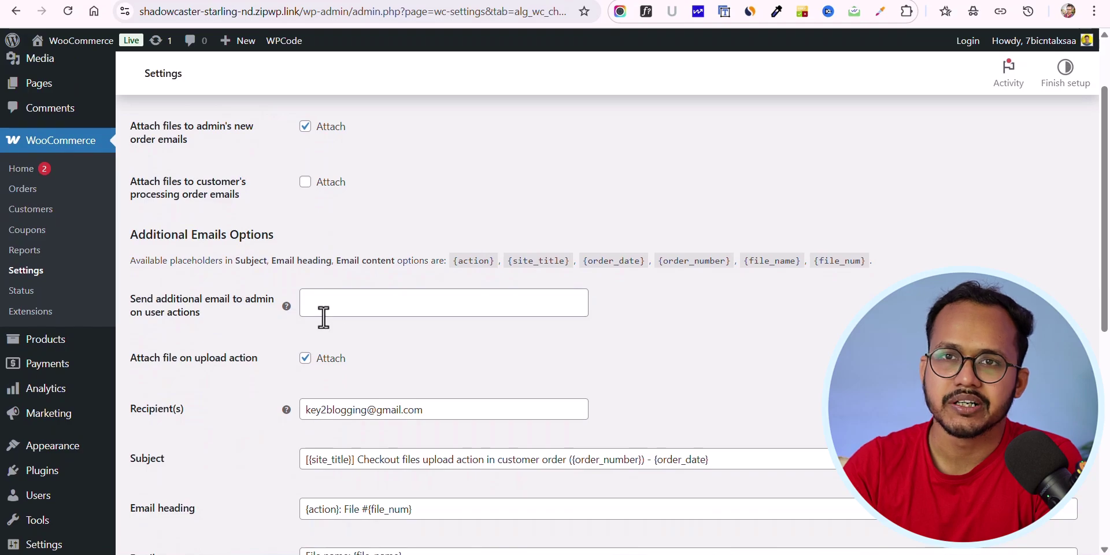
scroll(322, 324, down, 7)
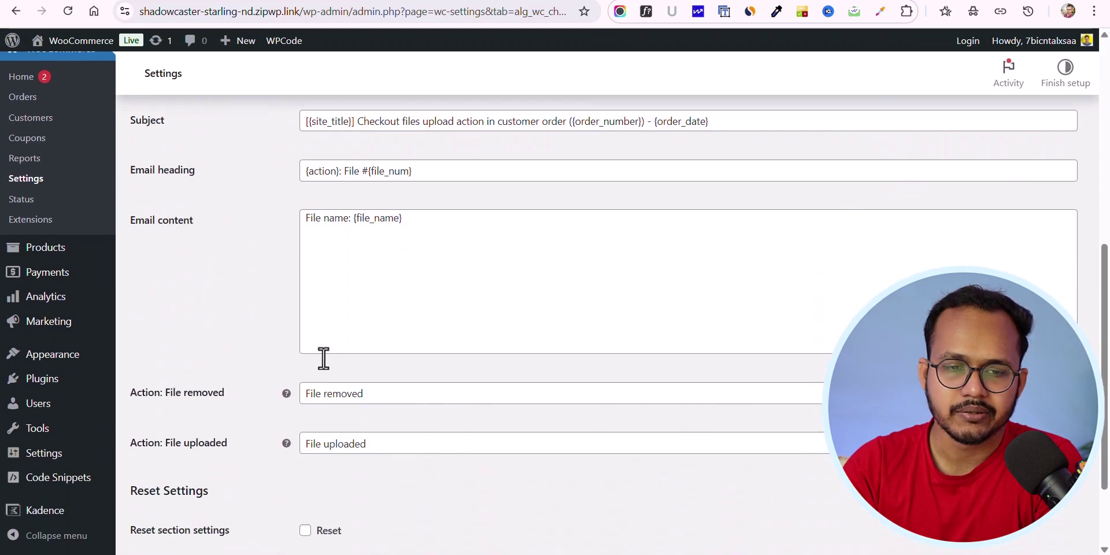
scroll(384, 364, up, 4)
scroll(384, 396, up, 5)
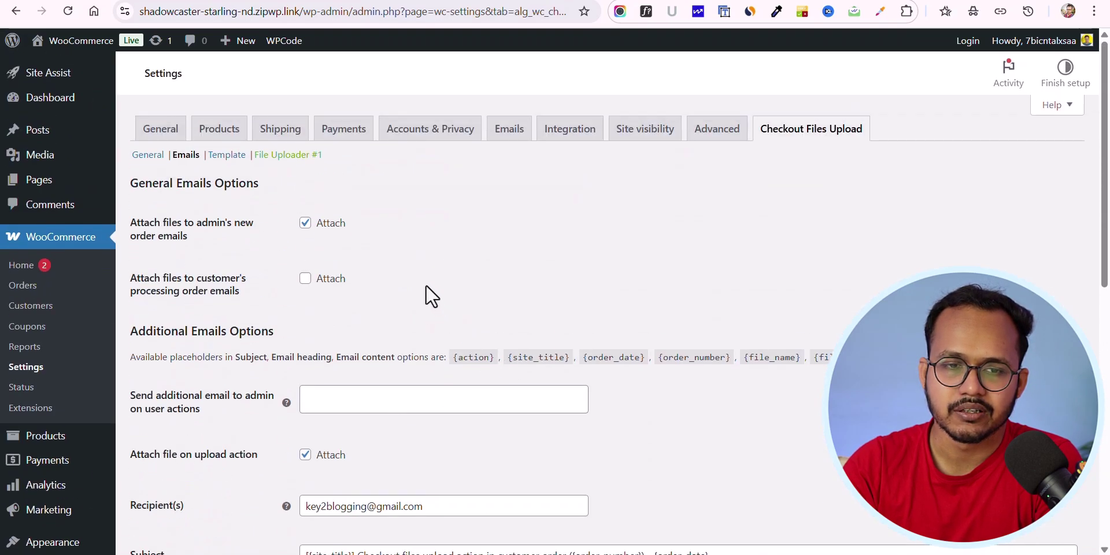
Look over the Template options, then open the File Uploader #1 settings.
click(226, 155)
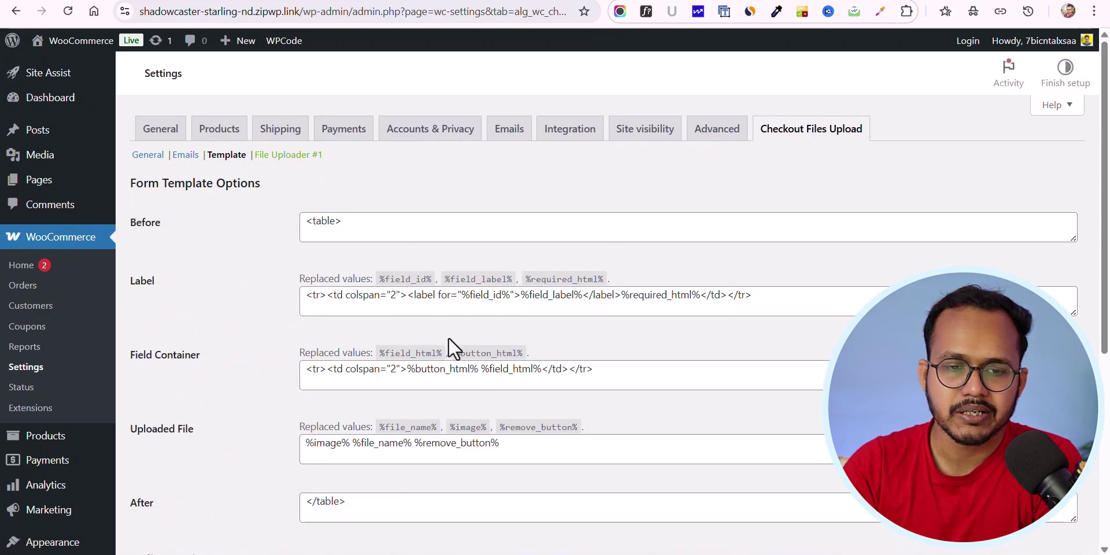
scroll(463, 354, down, 1)
scroll(362, 367, down, 2)
scroll(386, 386, down, 2)
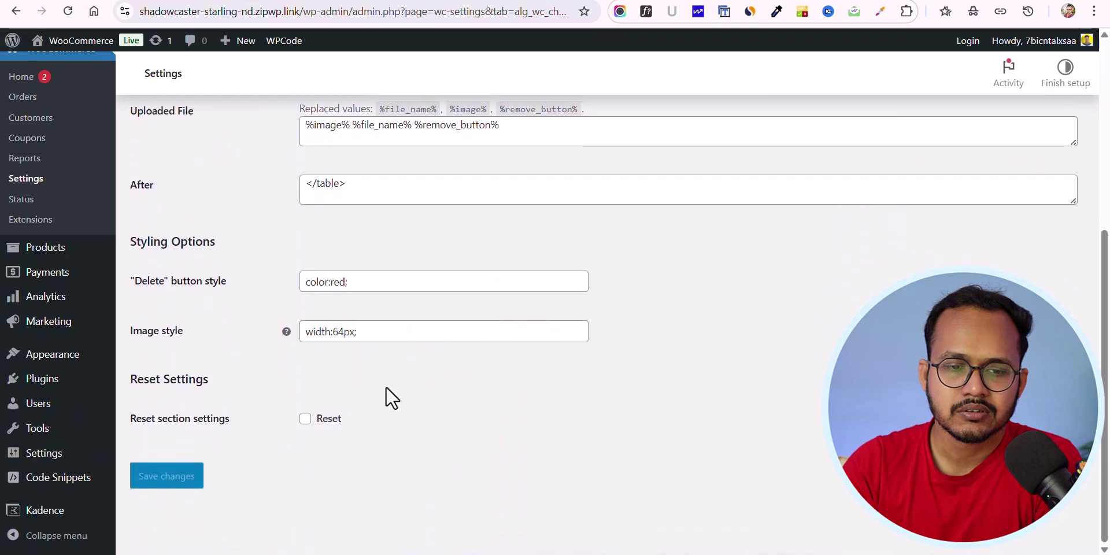
scroll(330, 230, up, 6)
click(284, 160)
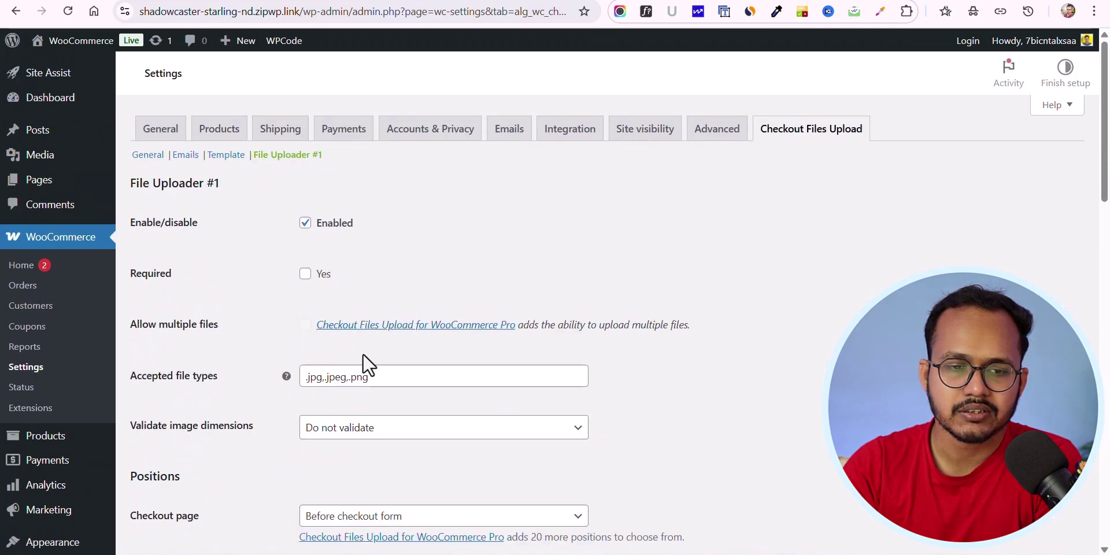
Append ',.pdf' to Accepted file types and keep the position Before checkout form.
scroll(405, 365, down, 2)
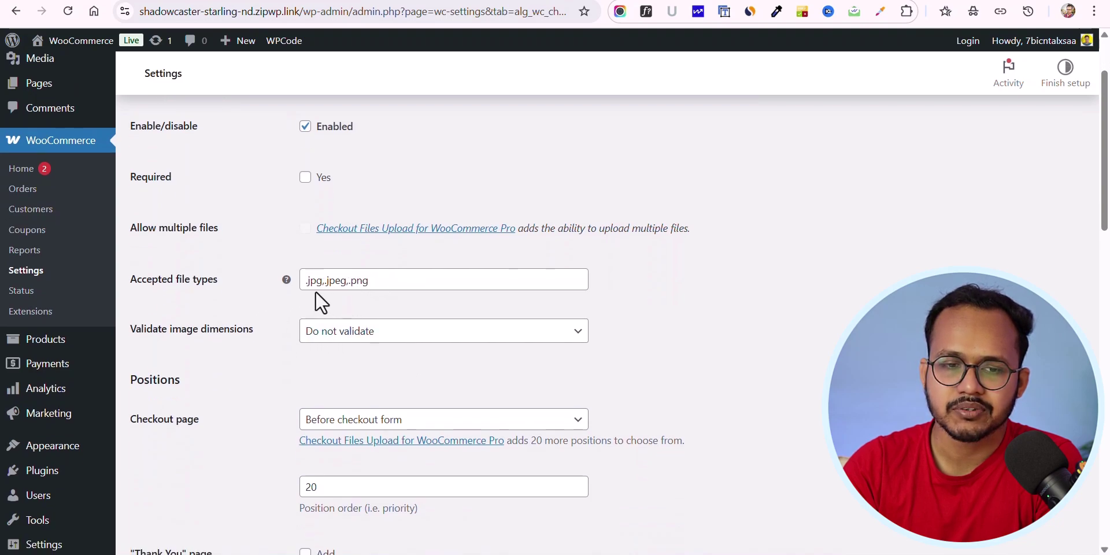
click(385, 289)
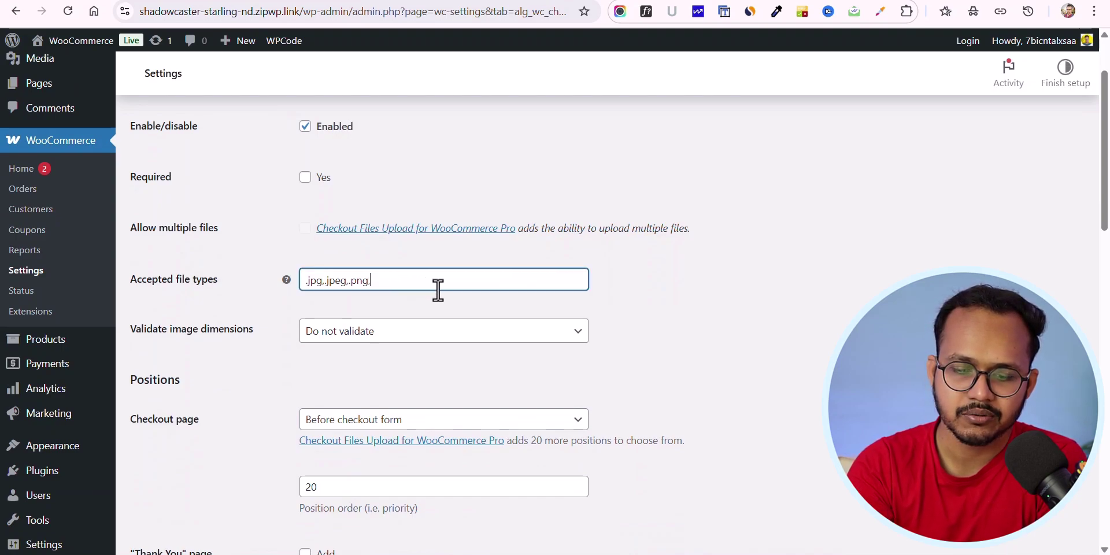
text(,.p)
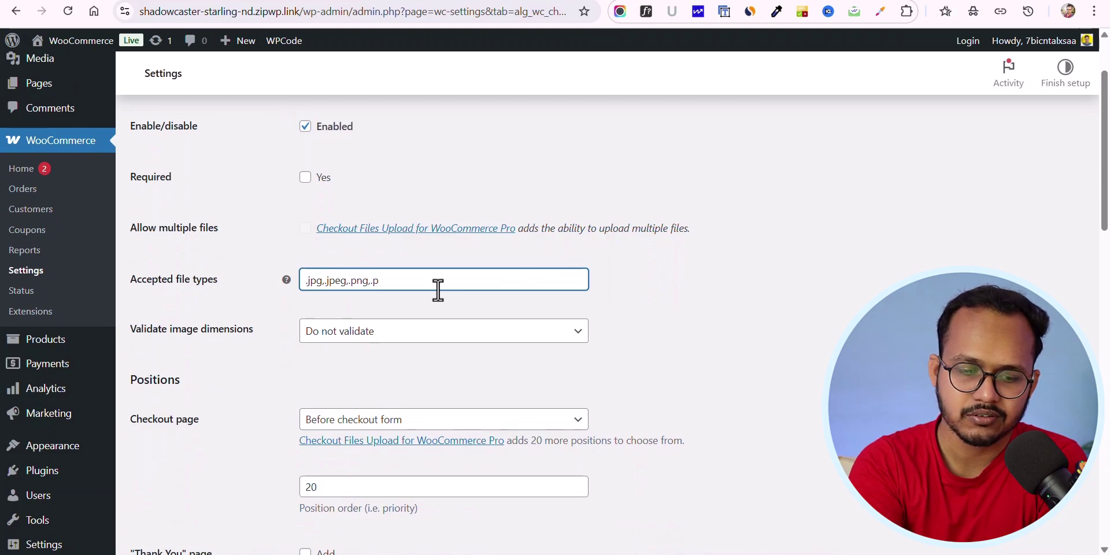
text(df)
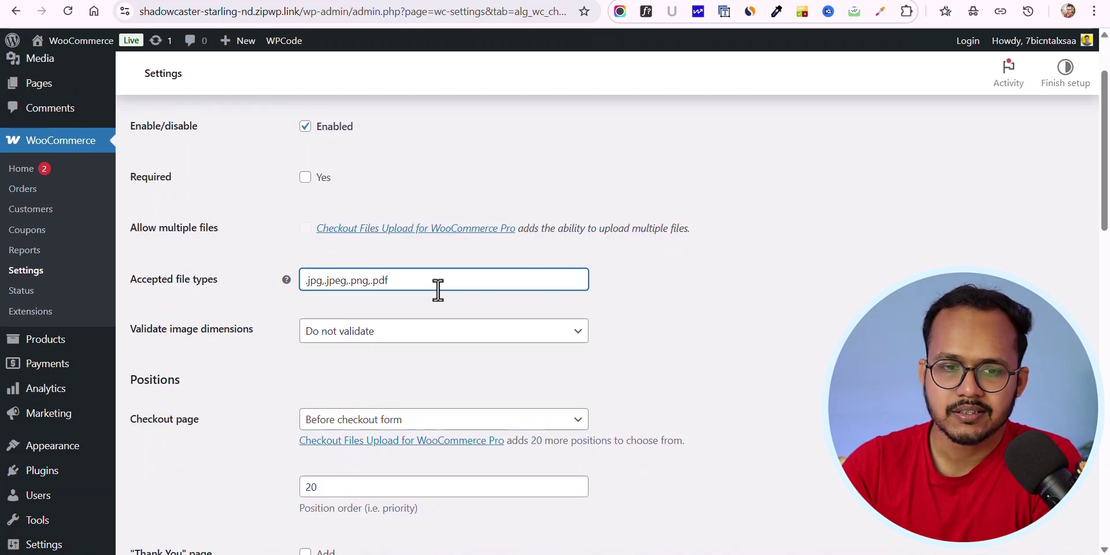
scroll(440, 283, down, 3)
click(382, 236)
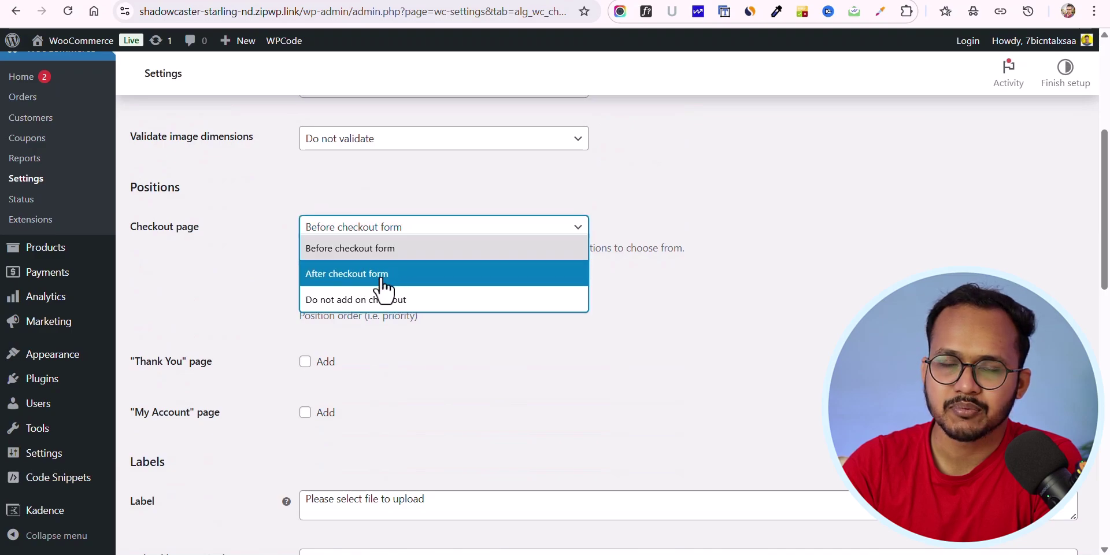
click(377, 256)
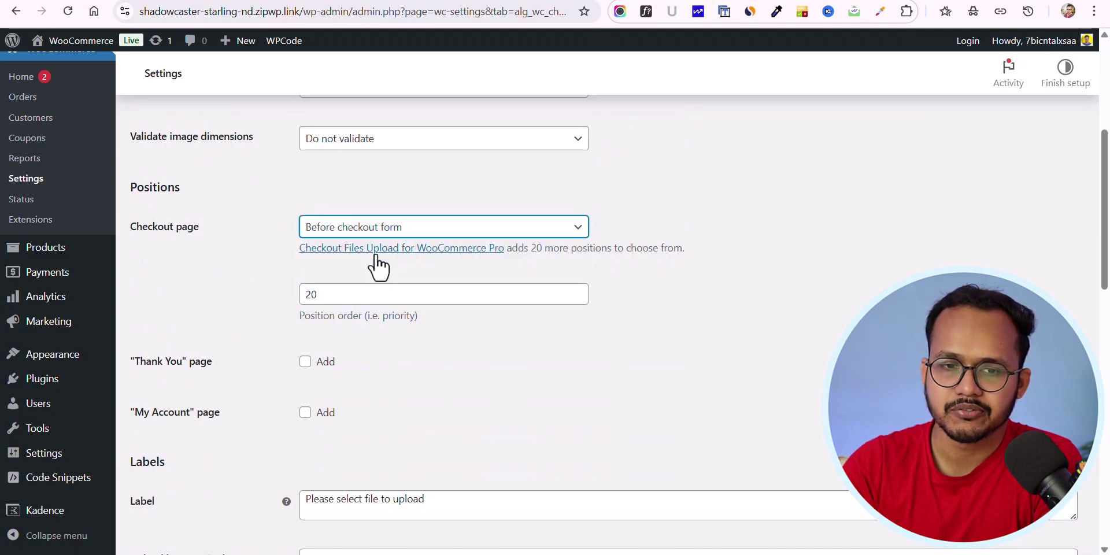
Enable the uploader on the Thank You and My Account pages and save.
scroll(376, 330, down, 2)
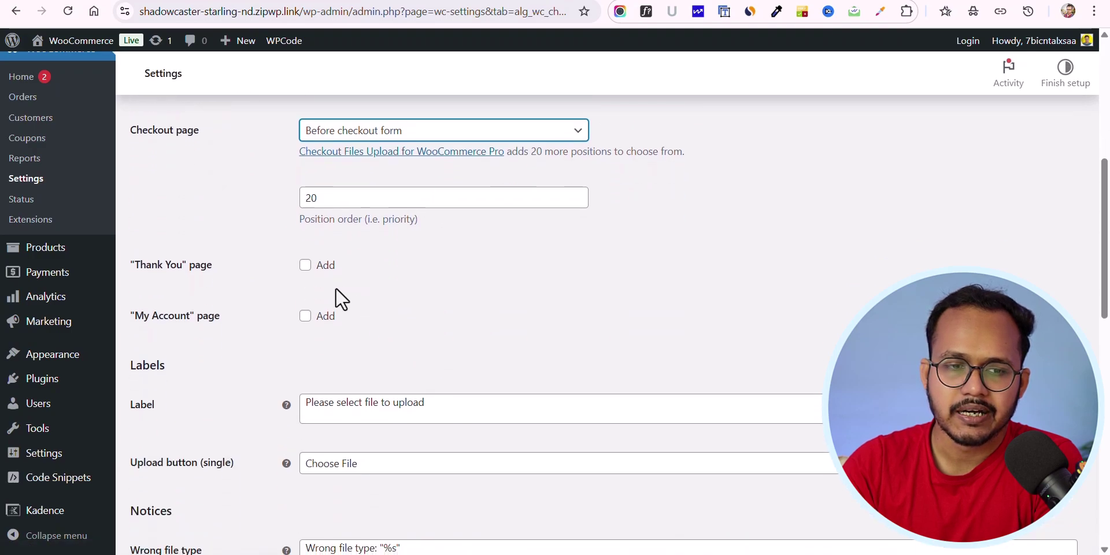
click(305, 267)
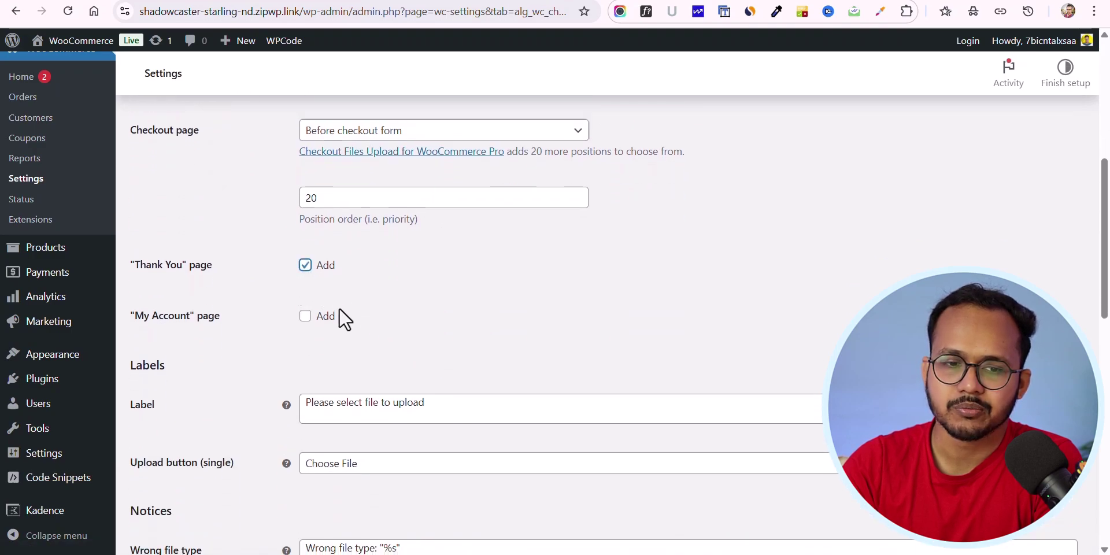
click(305, 316)
scroll(479, 304, down, 4)
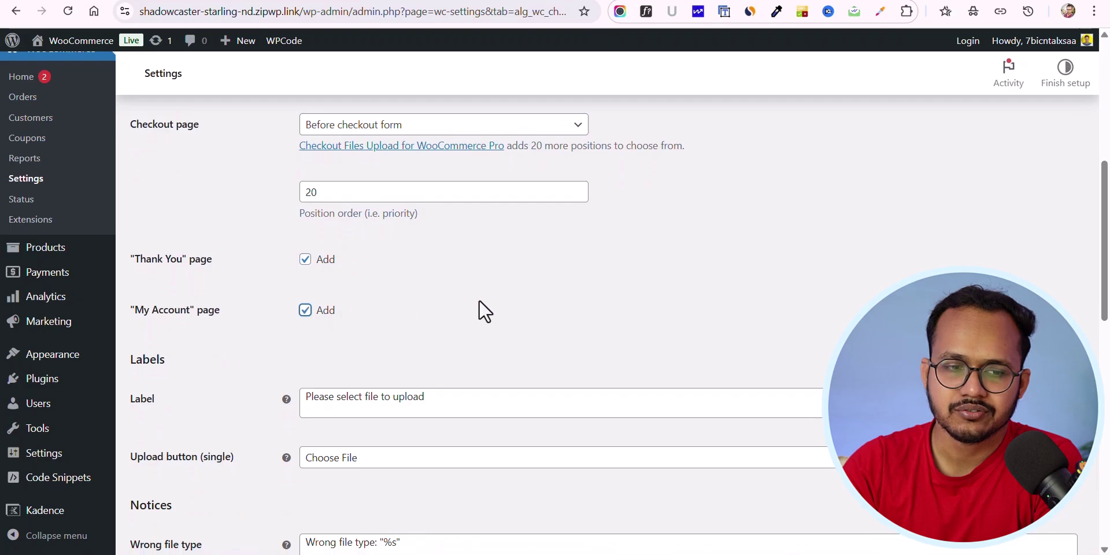
scroll(399, 353, down, 11)
scroll(324, 399, up, 14)
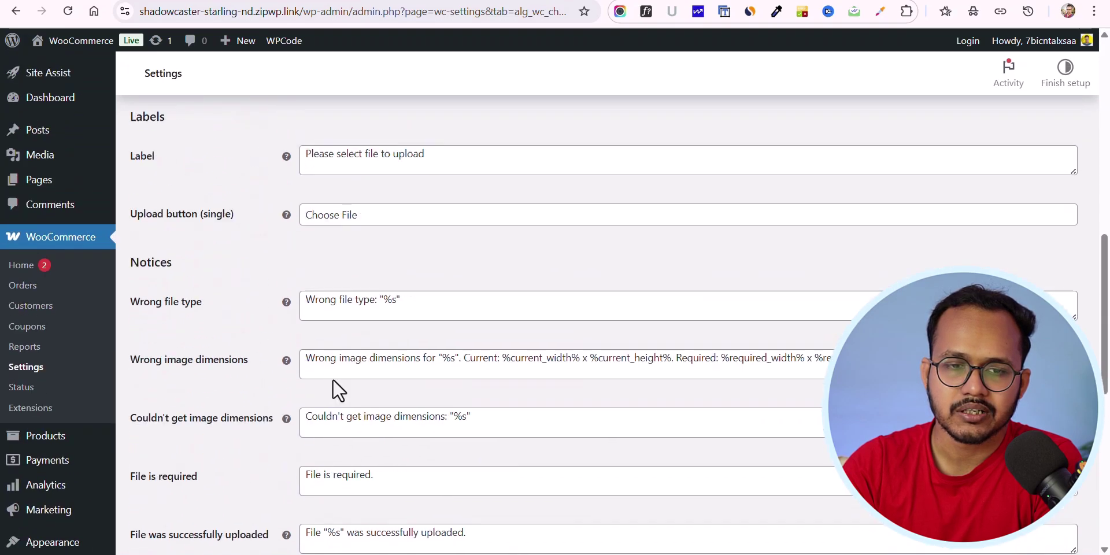
scroll(347, 312, down, 2)
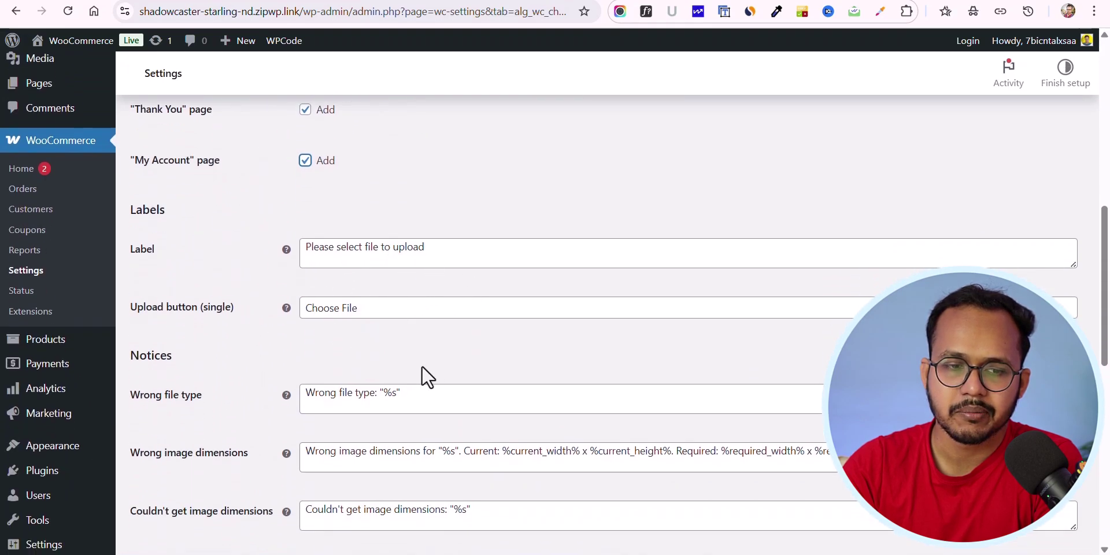
scroll(491, 324, down, 4)
scroll(526, 352, down, 8)
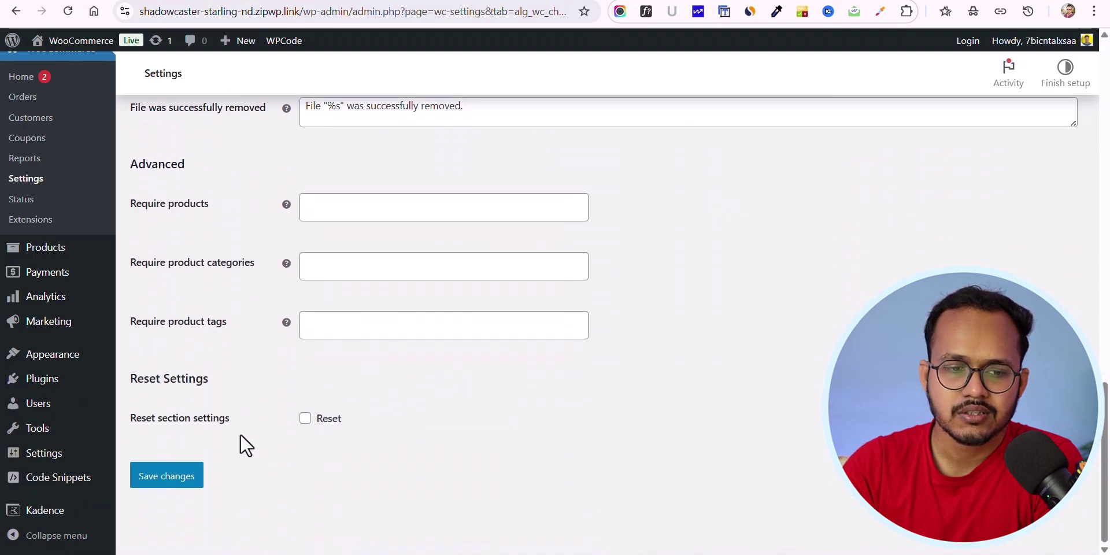
click(166, 474)
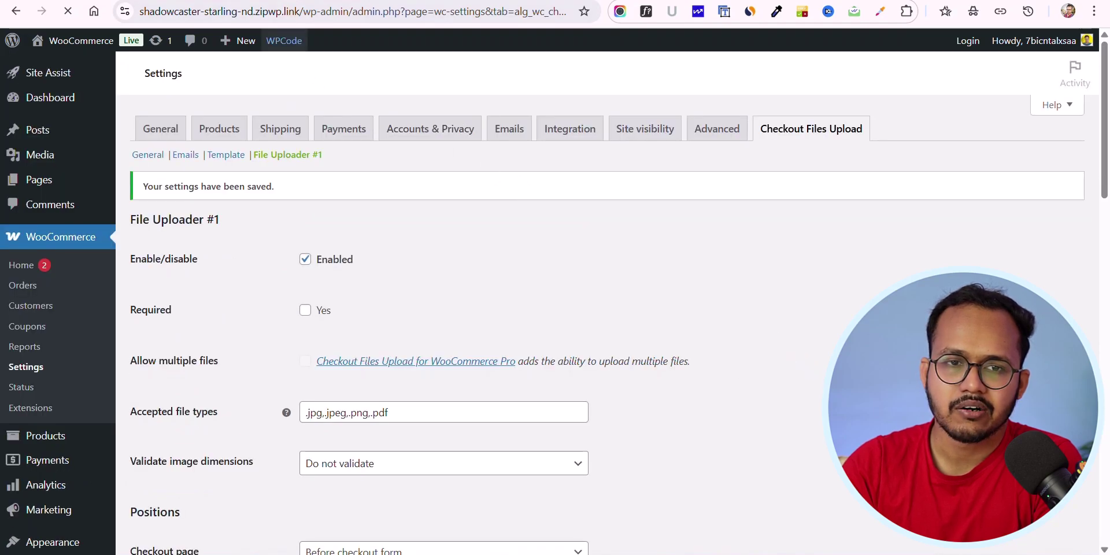
Reload the checkout page and upload 'Children preparing their backpack-bro.png'.
key(ctrl+Tab)
click(67, 12)
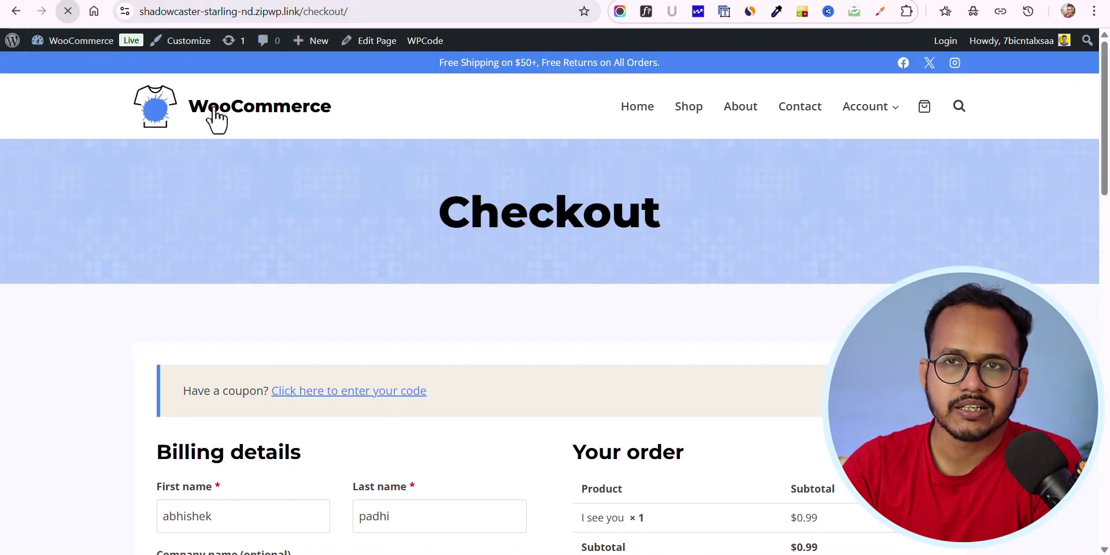
scroll(612, 280, down, 3)
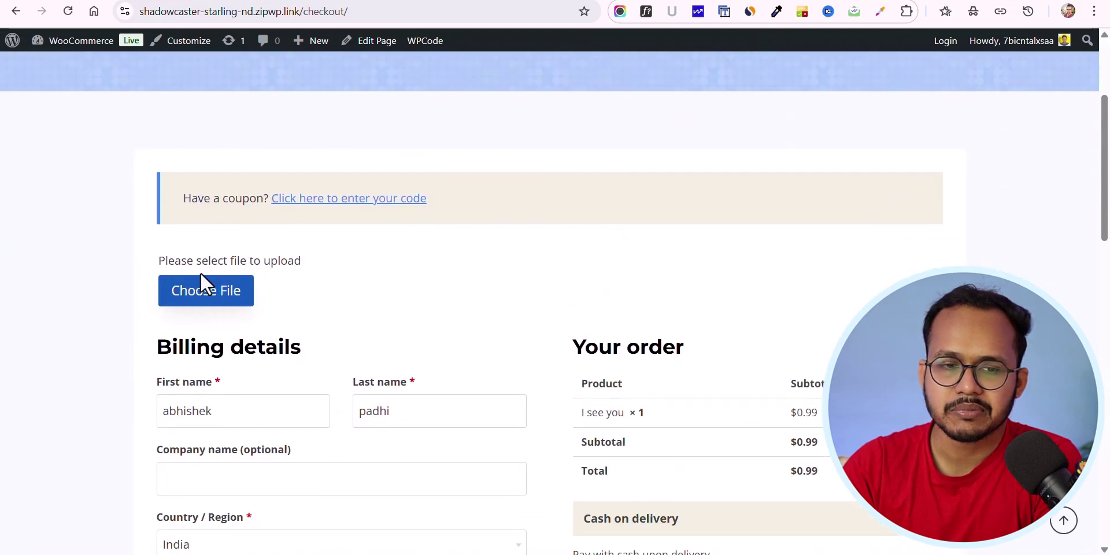
click(223, 305)
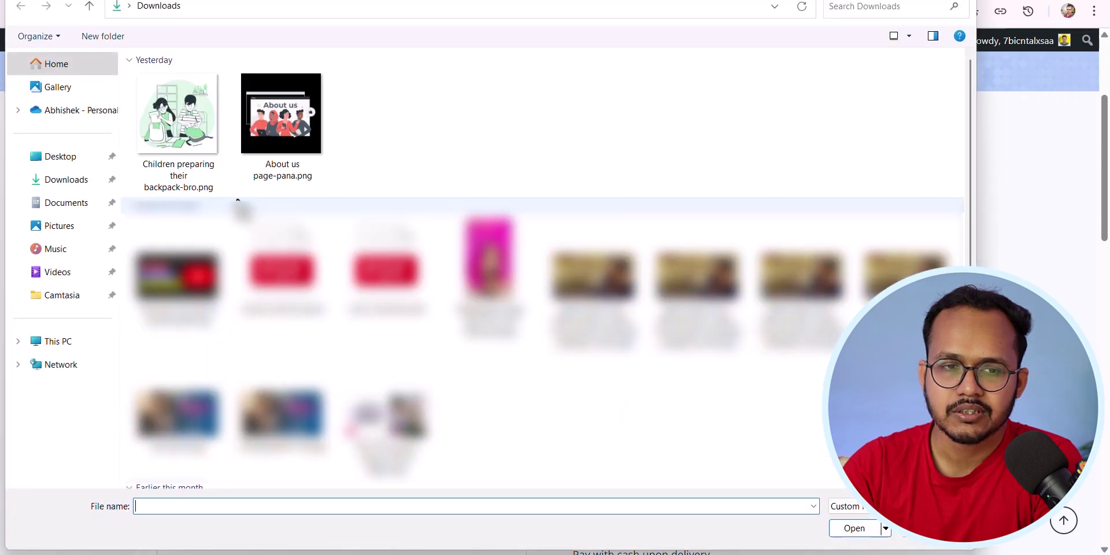
double_click(200, 133)
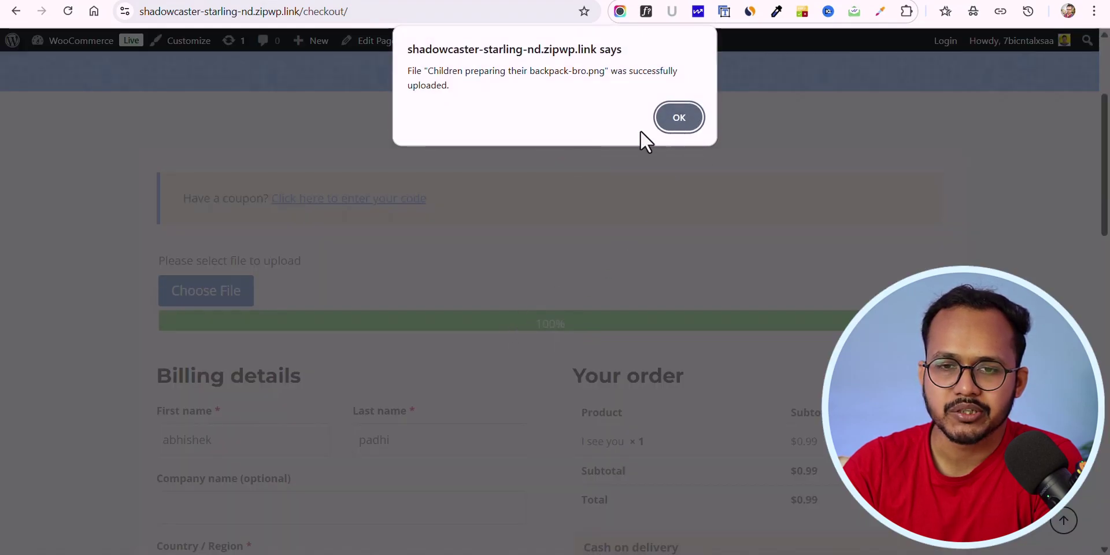
click(677, 120)
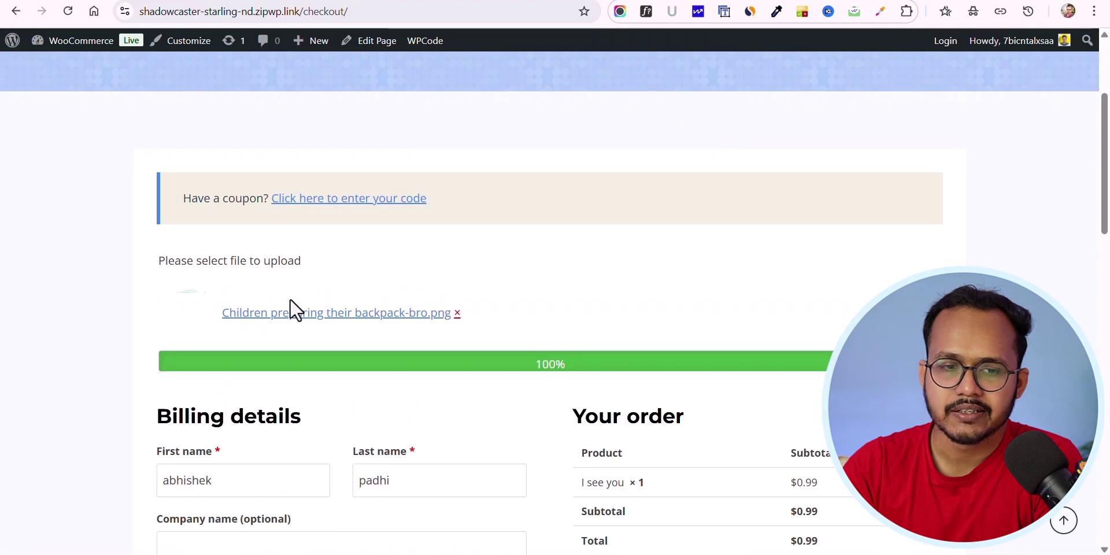
Place the test order and select the uploaded file name on the confirmation page.
scroll(624, 298, down, 3)
scroll(624, 297, down, 6)
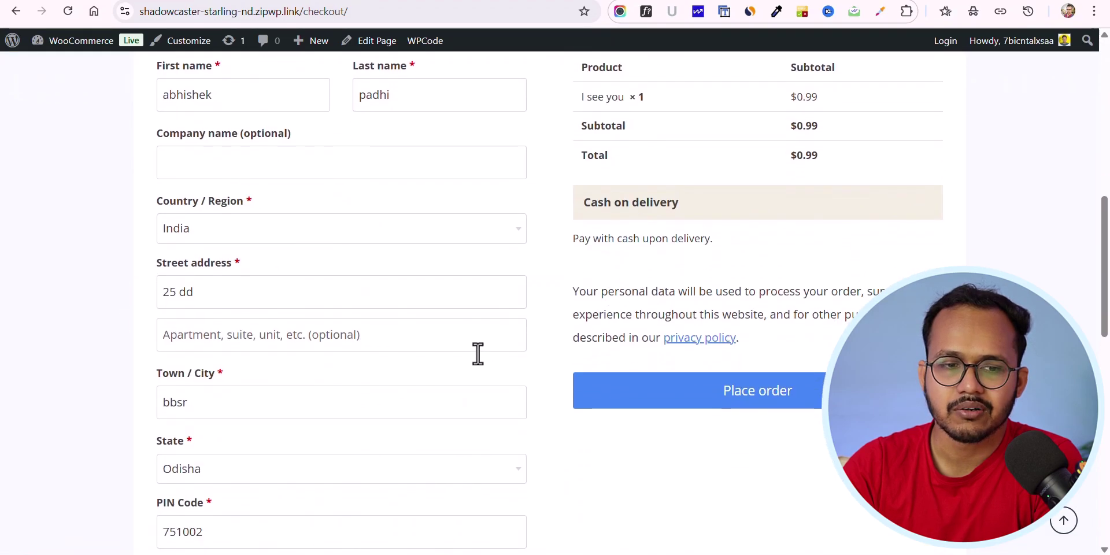
click(792, 200)
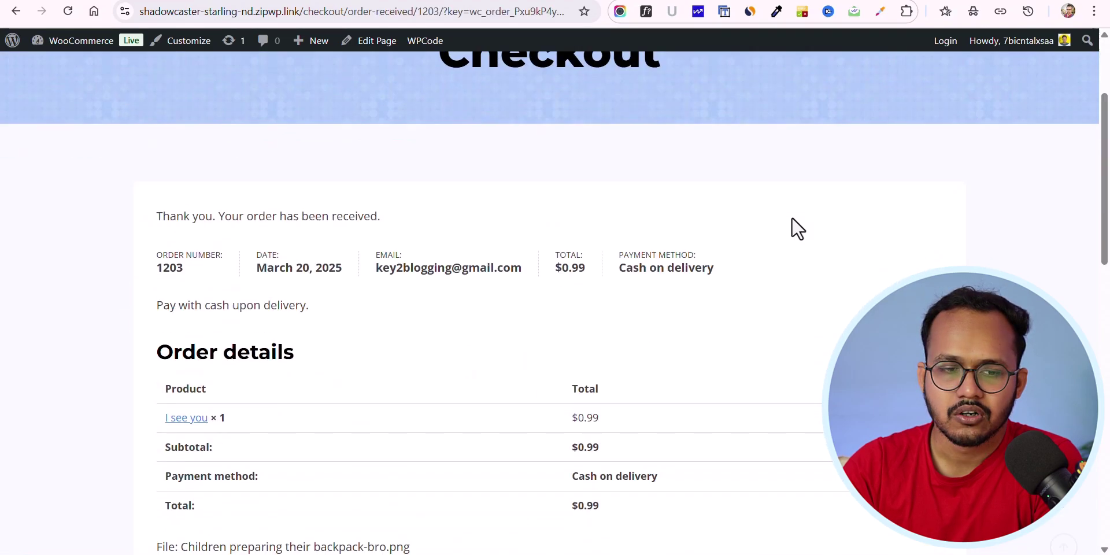
scroll(793, 228, down, 5)
scroll(649, 332, up, 3)
scroll(649, 333, up, 4)
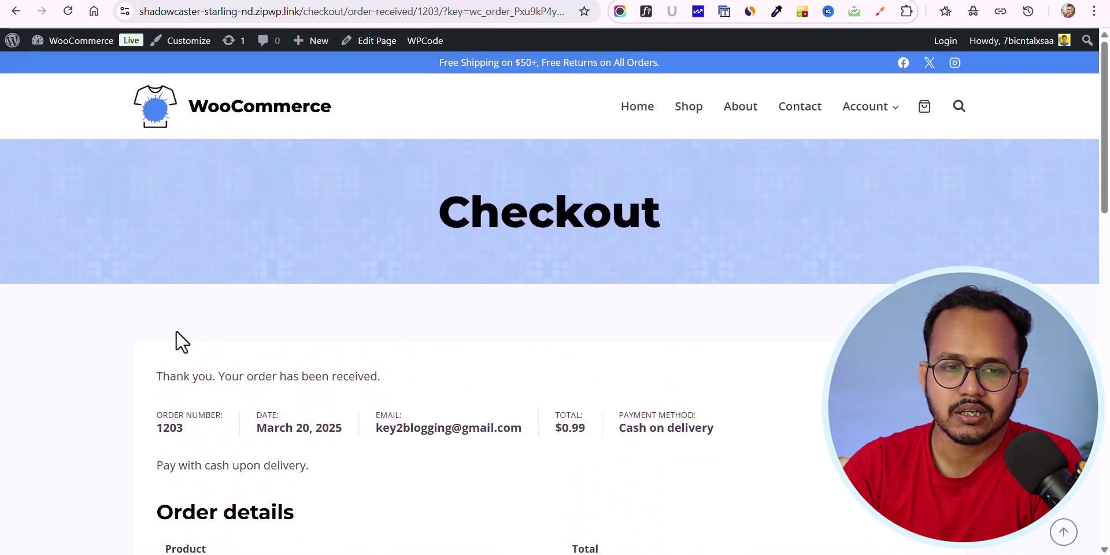
scroll(645, 371, down, 3)
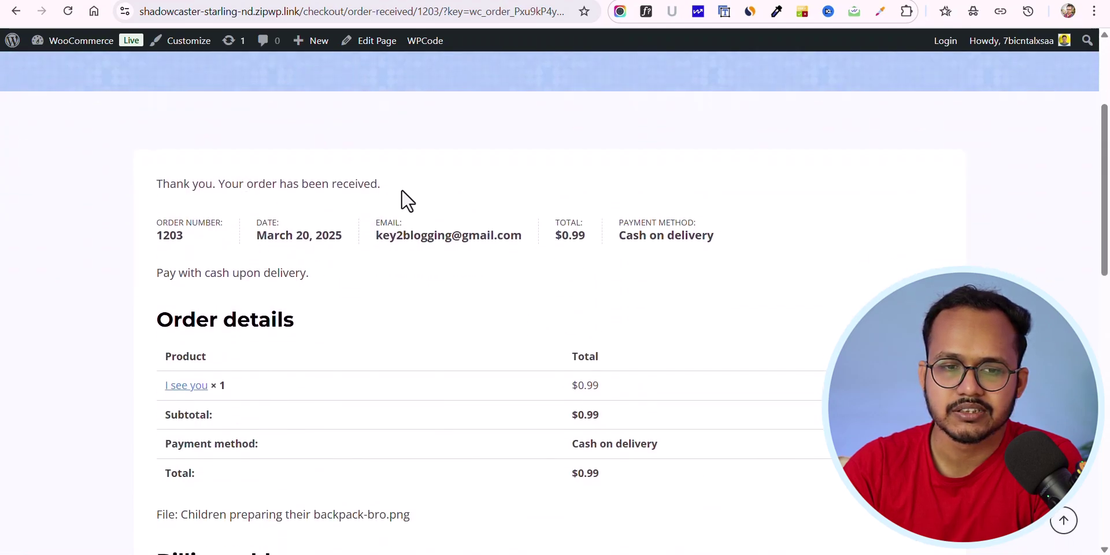
scroll(402, 199, down, 5)
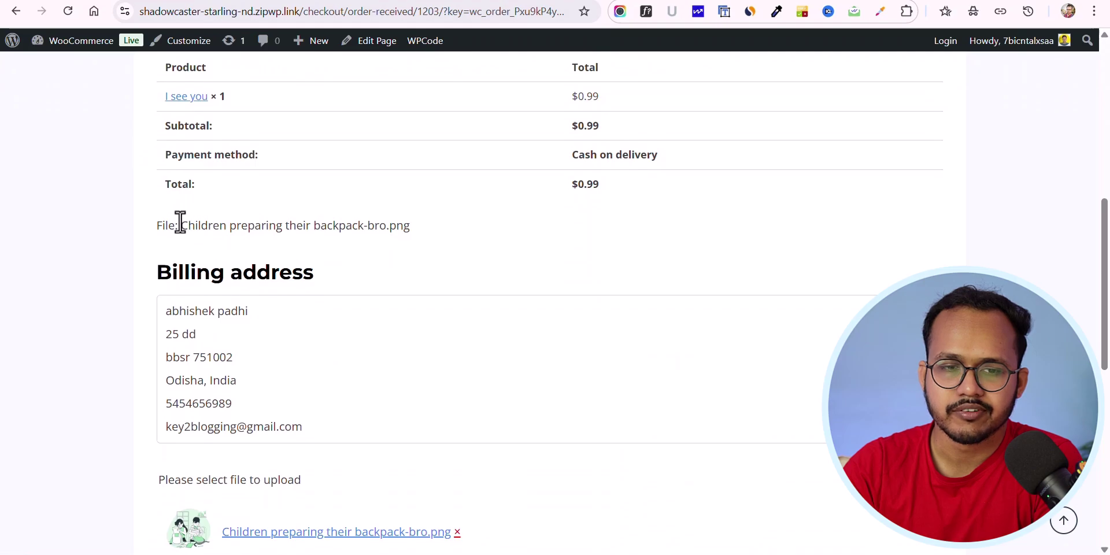
drag(180, 225, 414, 228)
click(416, 228)
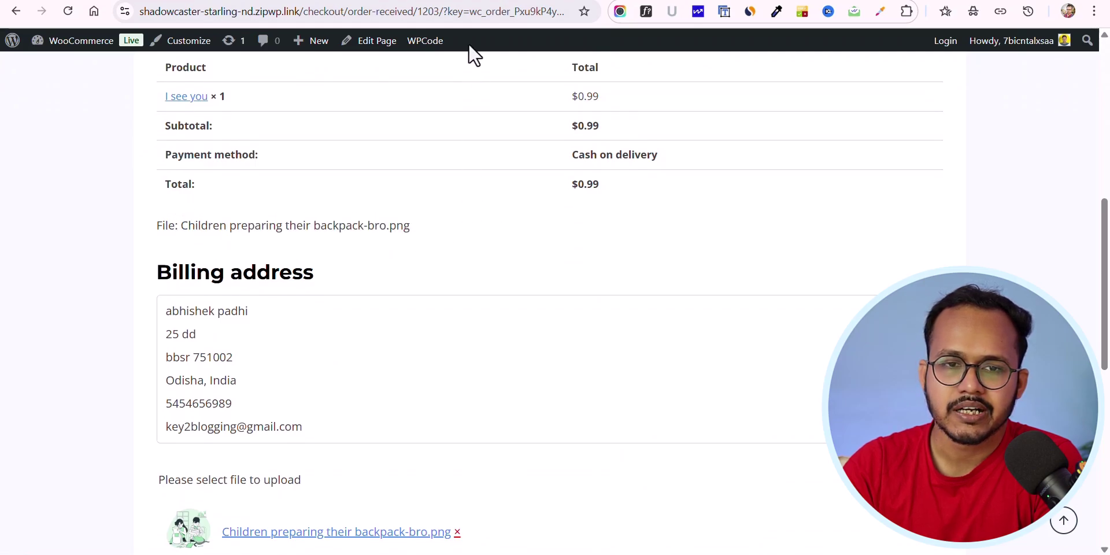
From the dashboard, open WooCommerce Orders and then the new test order.
mouse_move(45, 46)
click(47, 69)
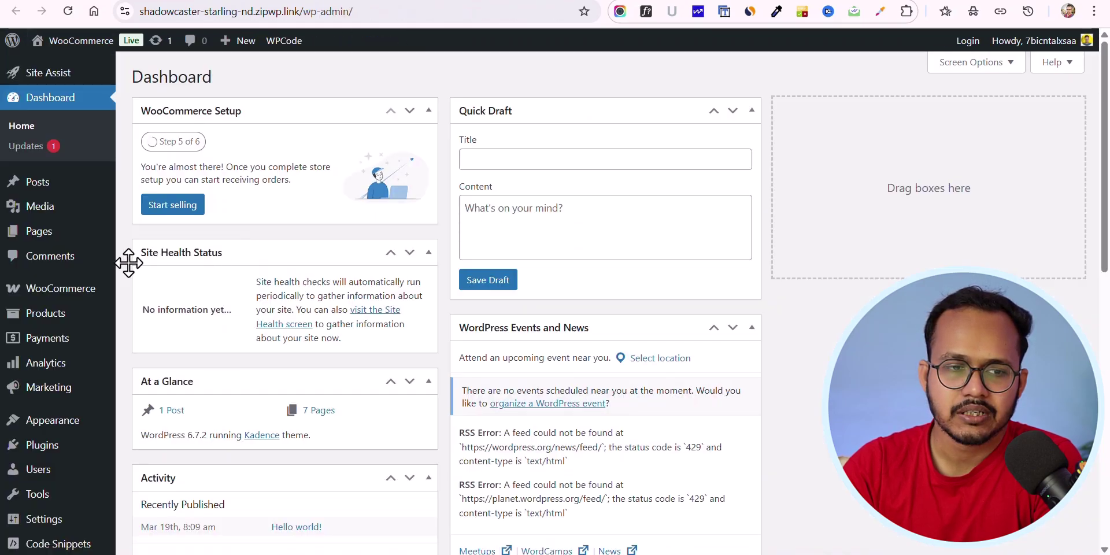
mouse_move(54, 290)
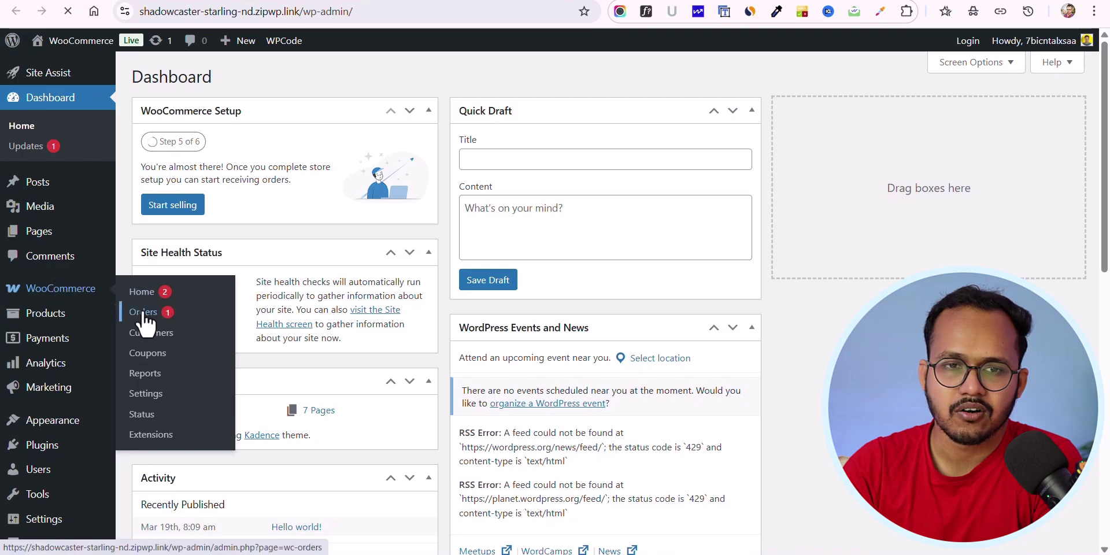
click(143, 312)
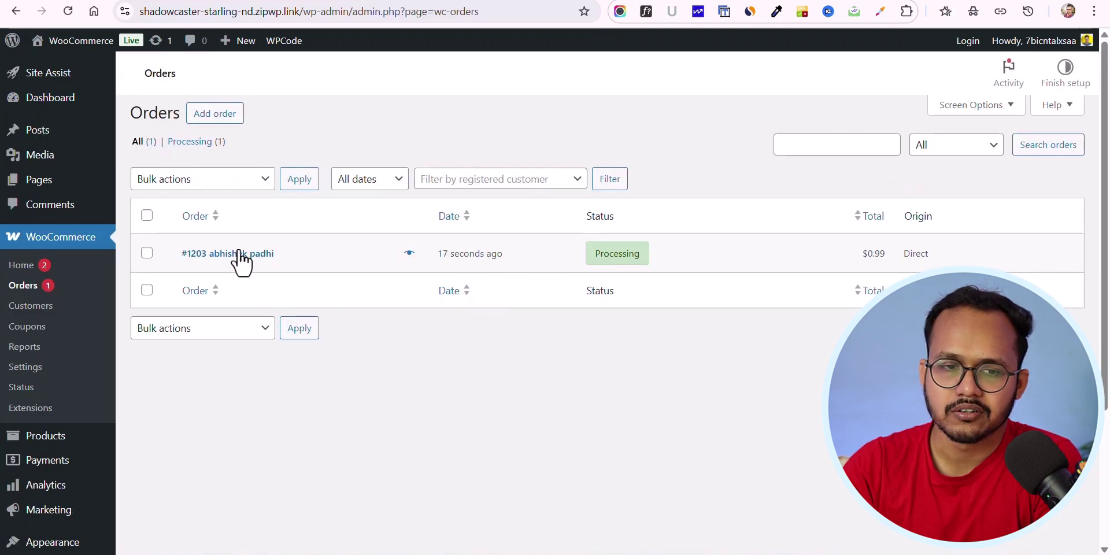
click(239, 253)
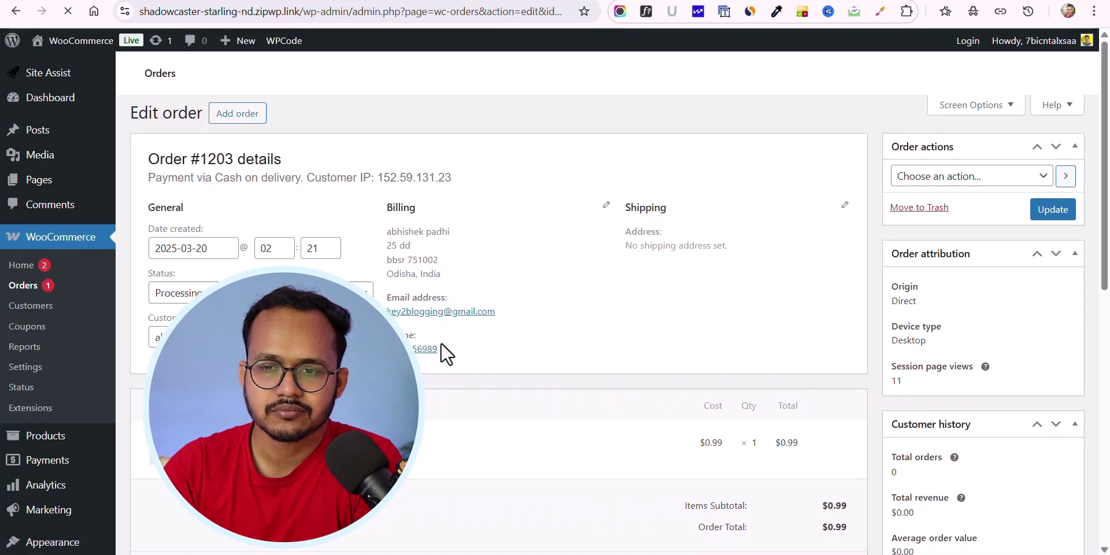
View the backpack image under Uploaded Files, then return to the Edit order page.
scroll(613, 358, down, 7)
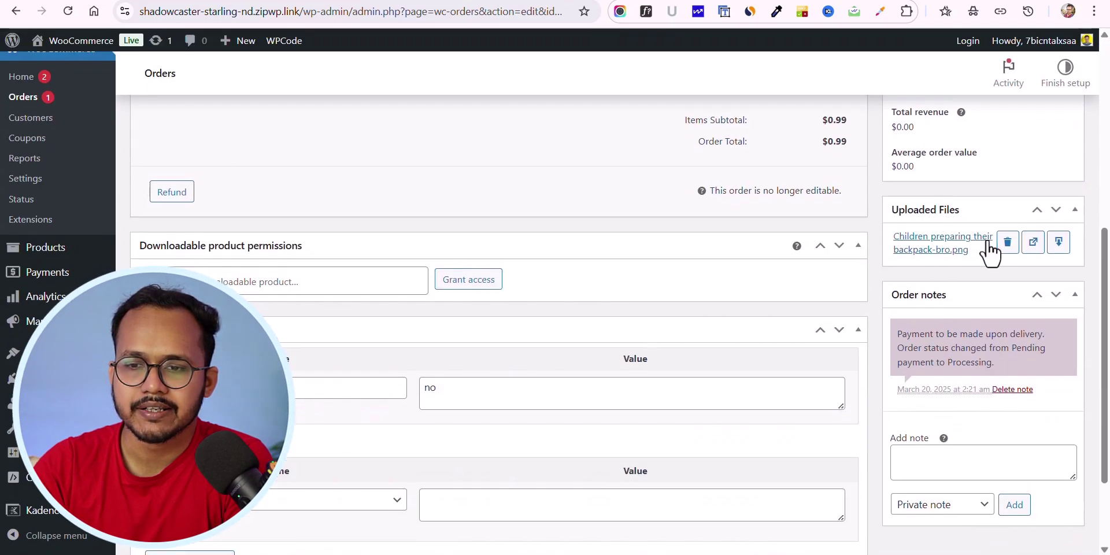
click(1034, 243)
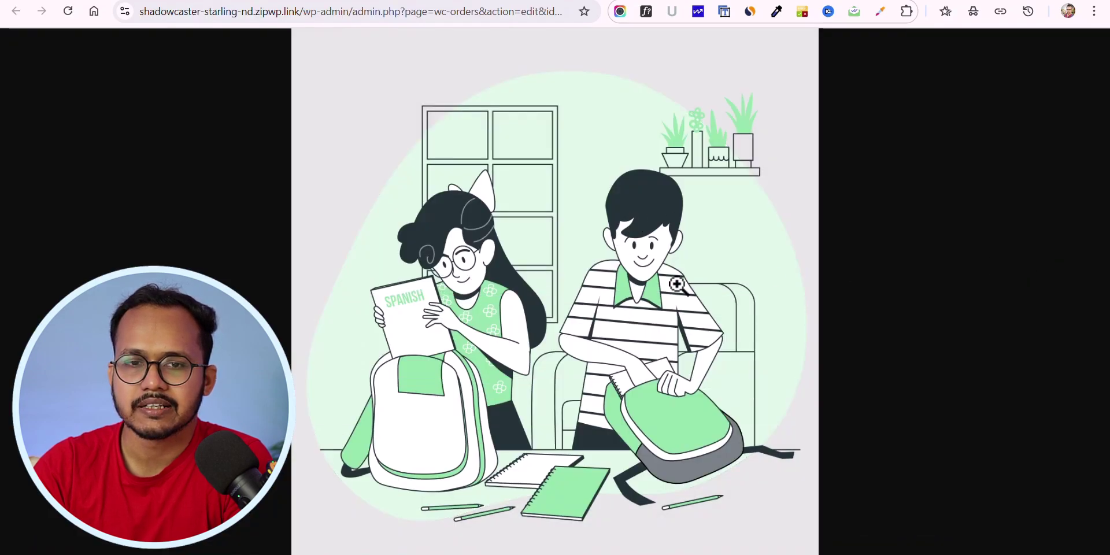
key(alt+Left)
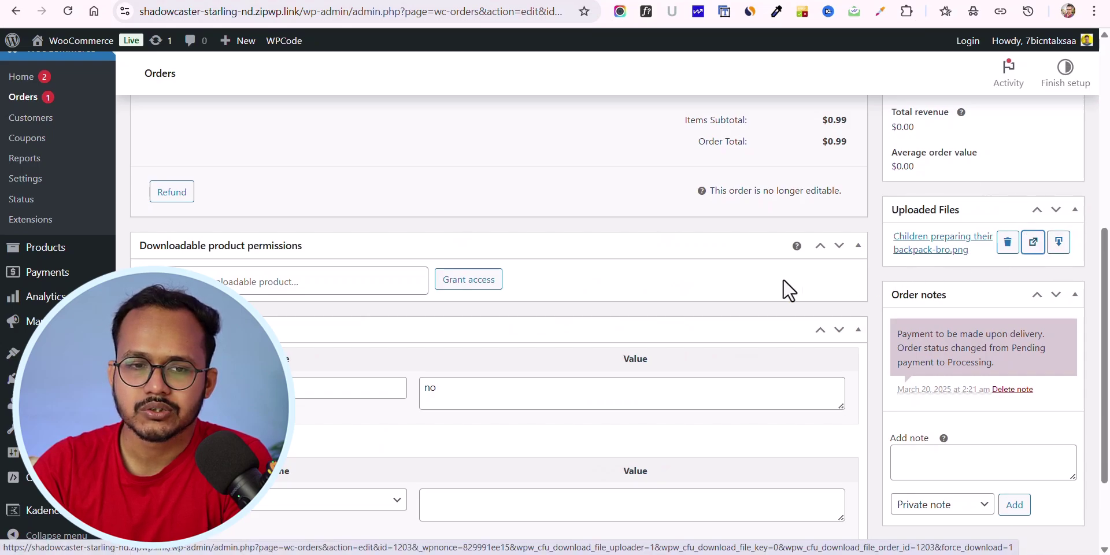
scroll(778, 289, up, 7)
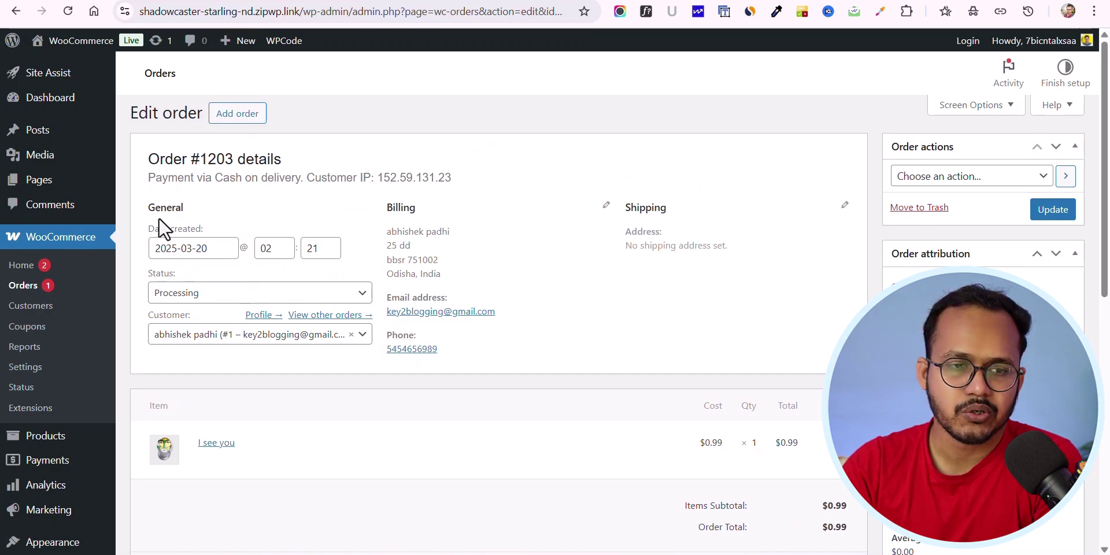
On the Plugins page, deactivate Checkout Files Upload for WooCommerce and go to WPCode Code Snippets.
scroll(74, 248, down, 4)
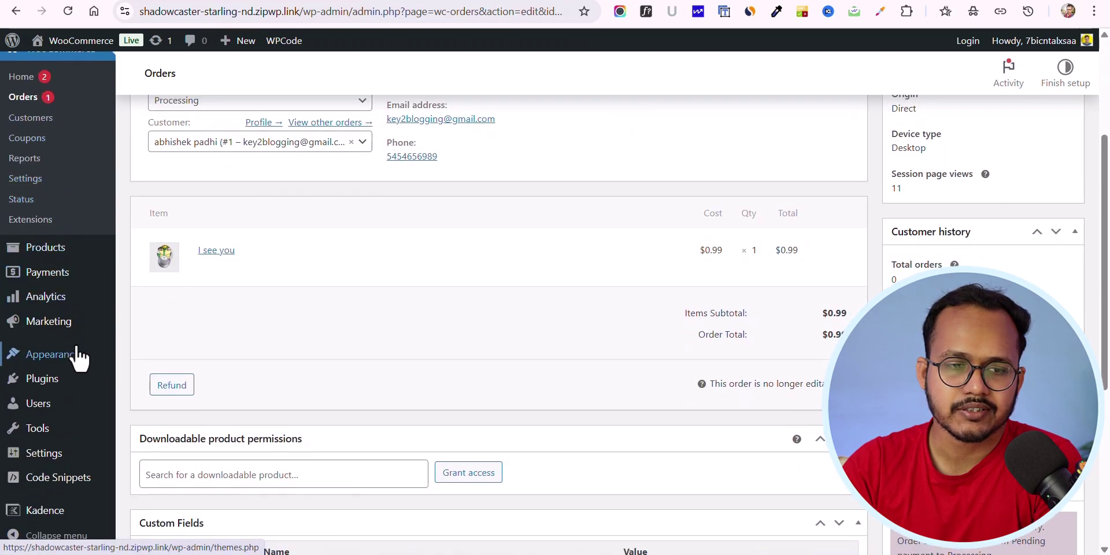
click(76, 376)
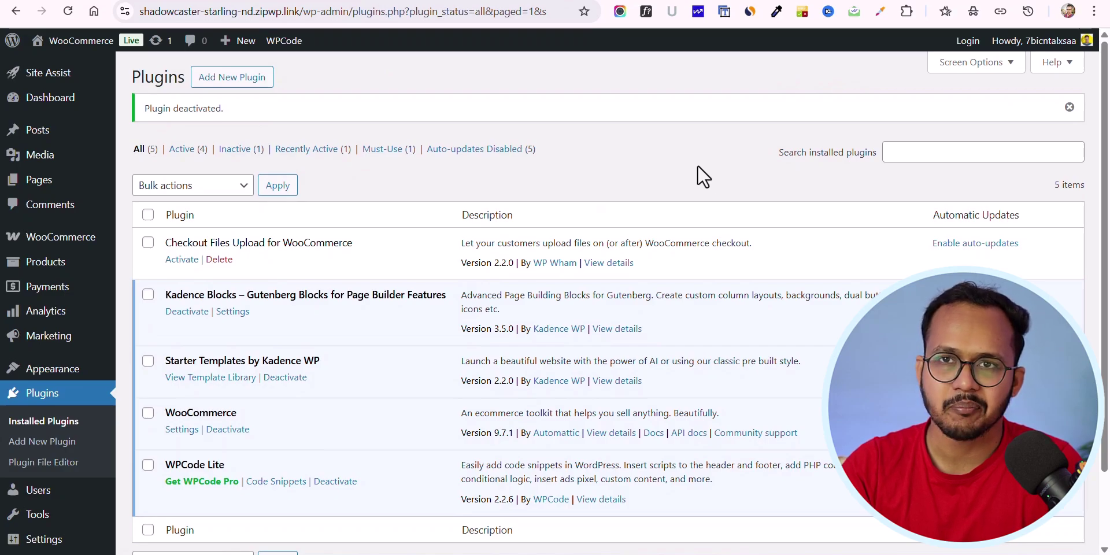
scroll(697, 168, down, 2)
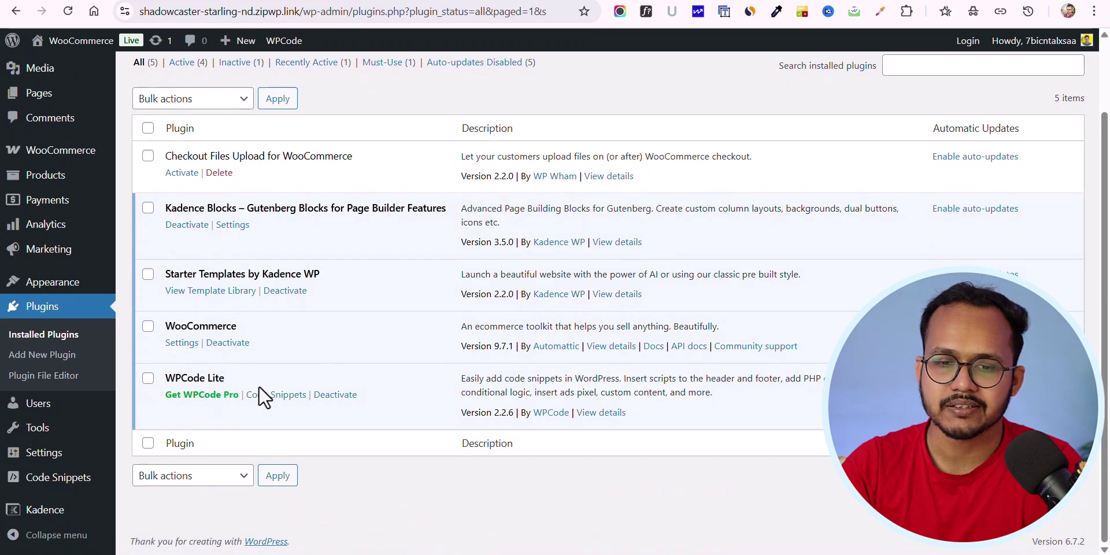
click(281, 395)
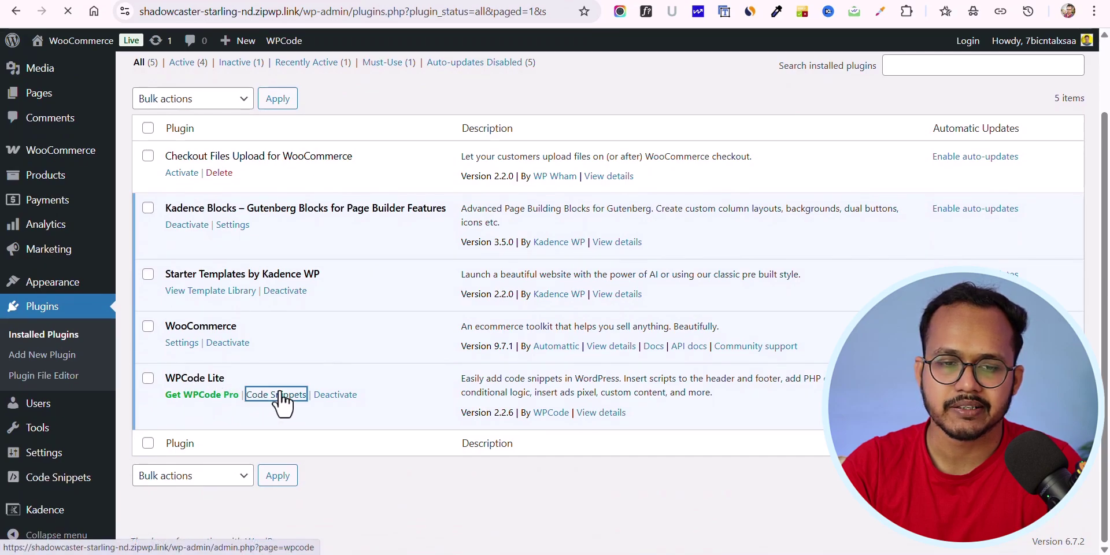
Create a custom PHP snippet and paste in the copied file-upload code.
click(702, 169)
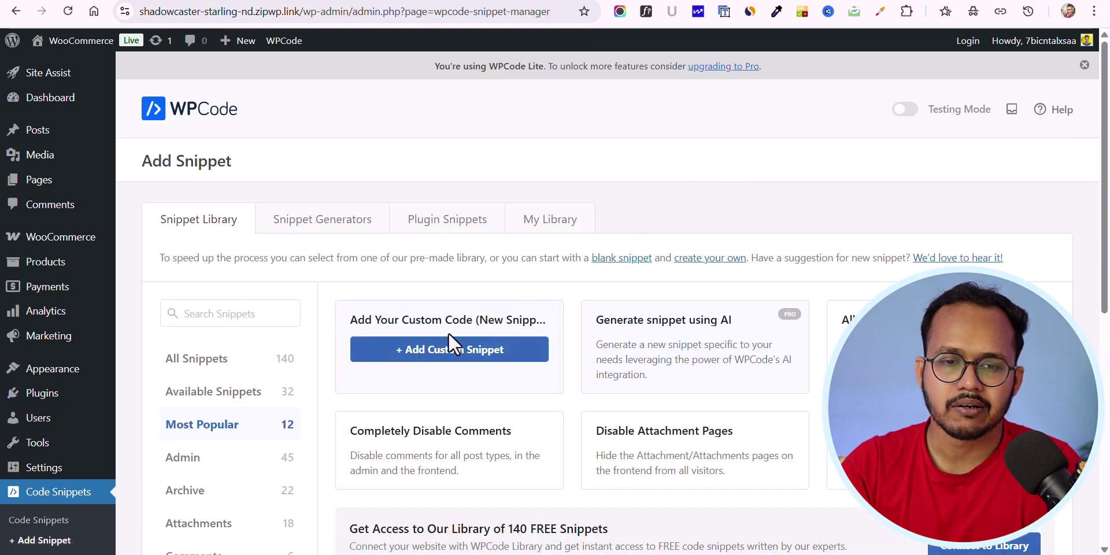
click(420, 363)
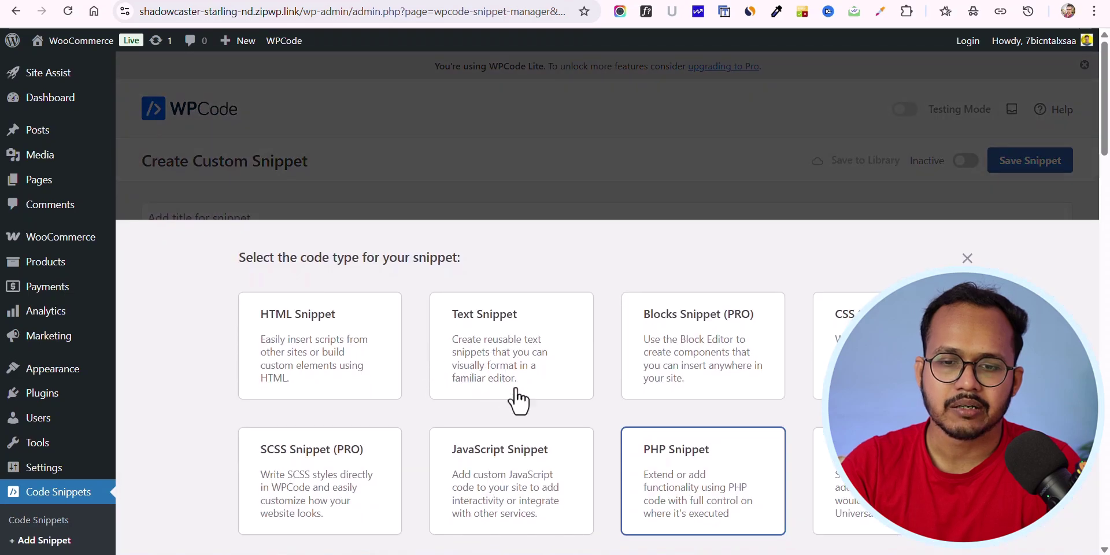
click(692, 468)
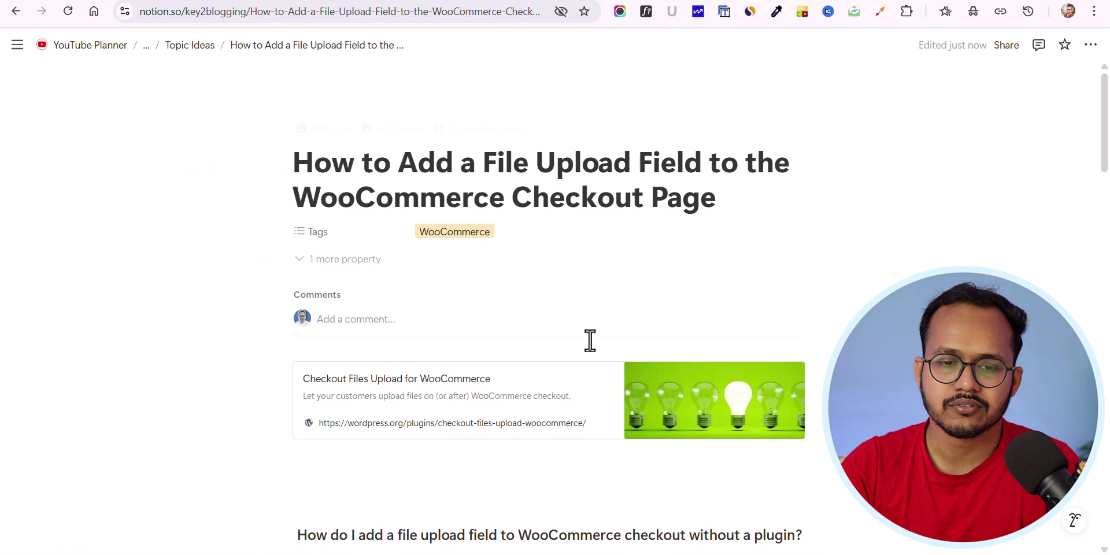
scroll(590, 340, down, 6)
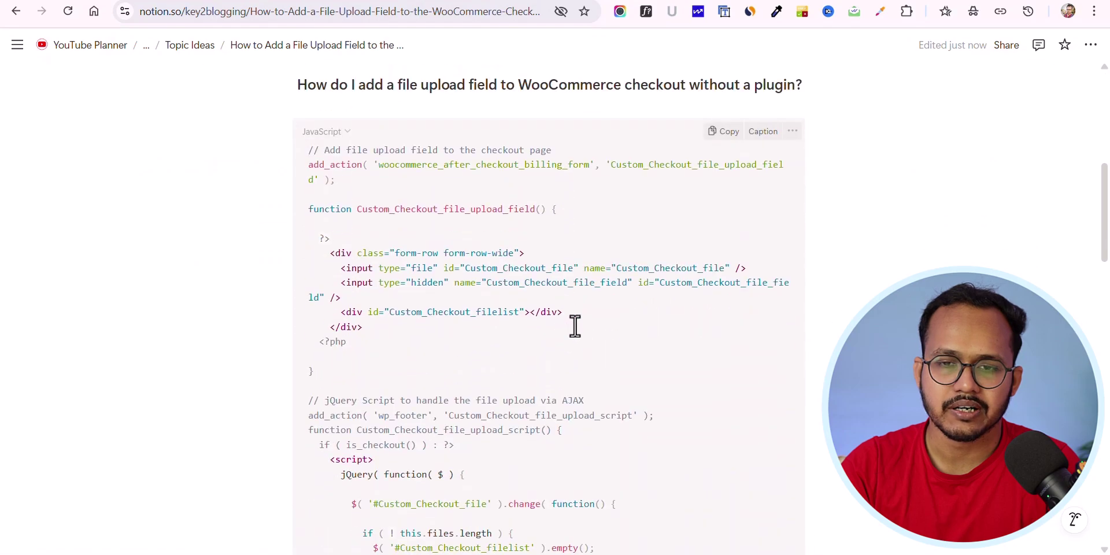
click(724, 100)
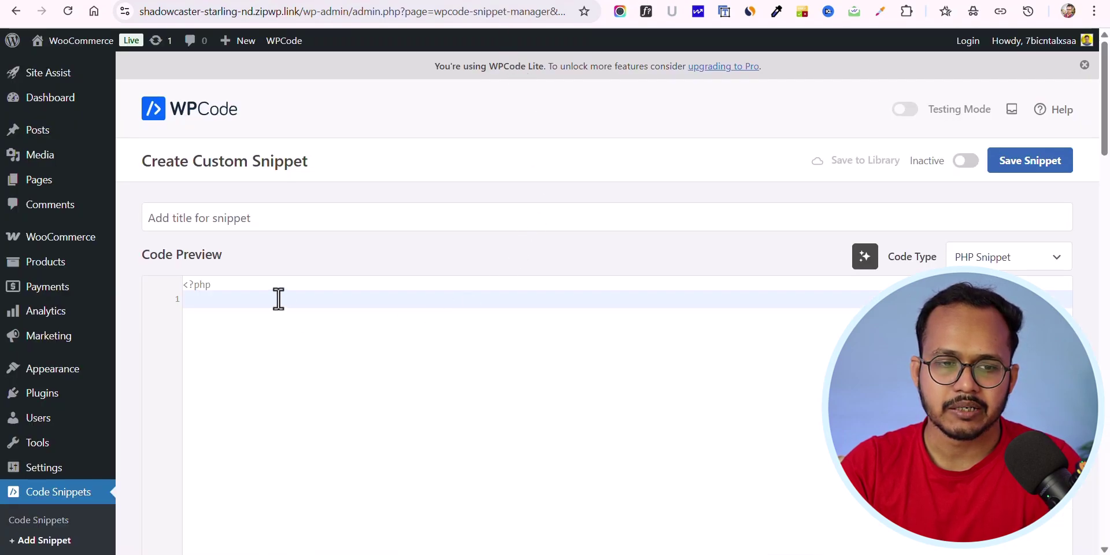
key(ctrl+v)
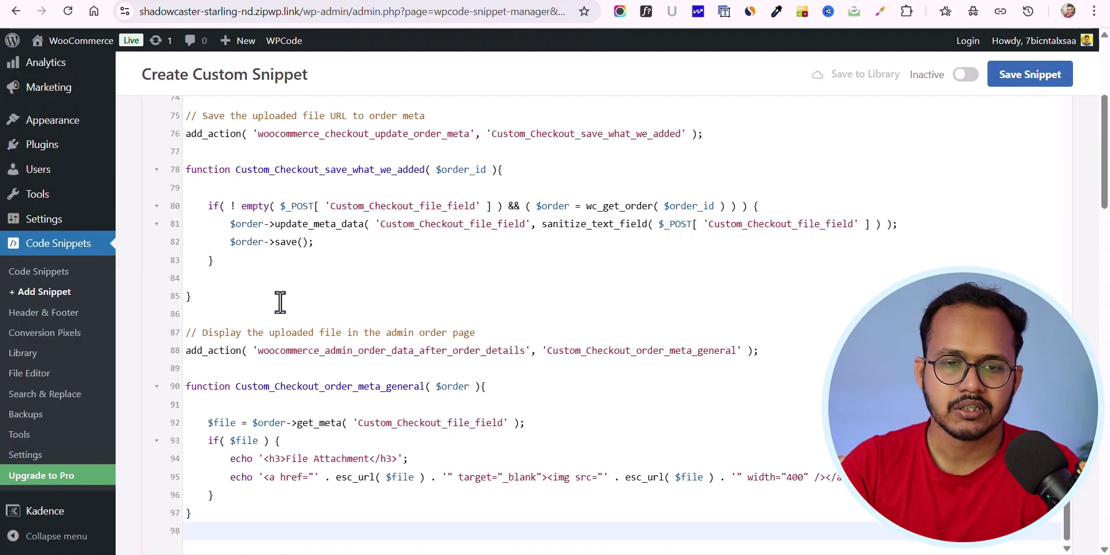
scroll(330, 287, up, 20)
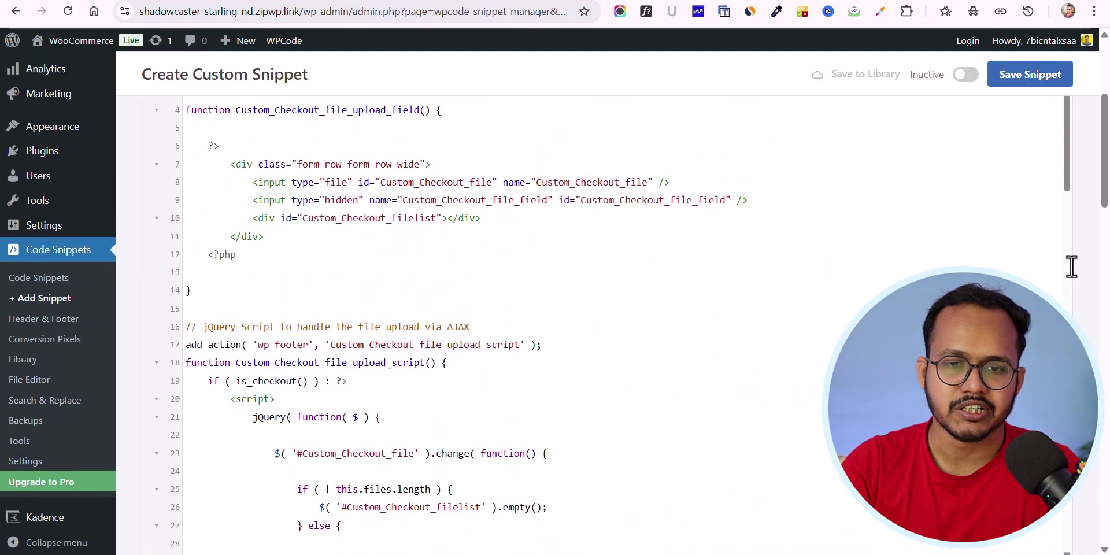
scroll(391, 300, up, 5)
Title the snippet 'File upload on checkout' and set it to Active.
click(258, 214)
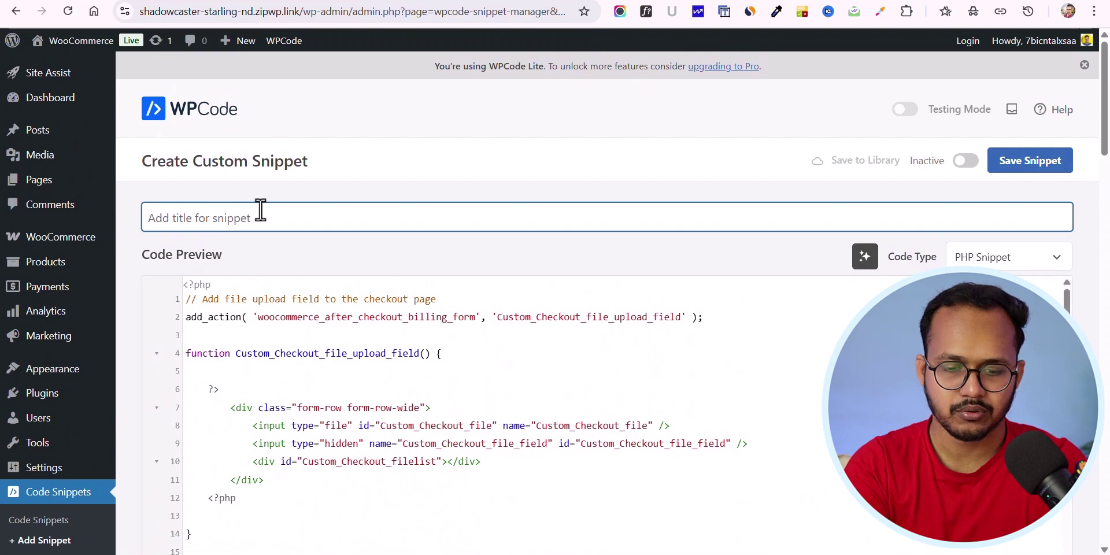
text(File upload on c)
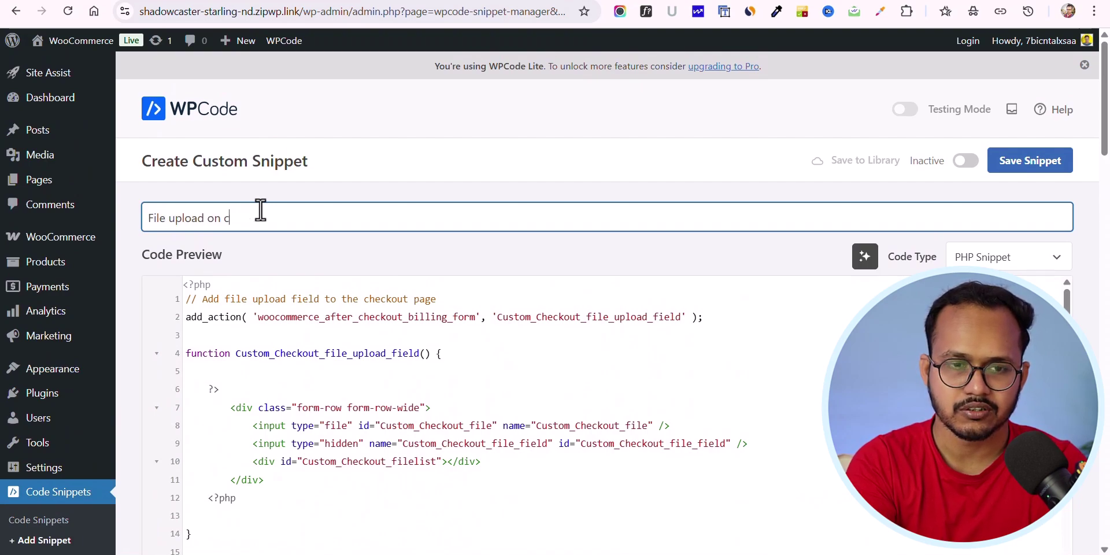
text(heckout)
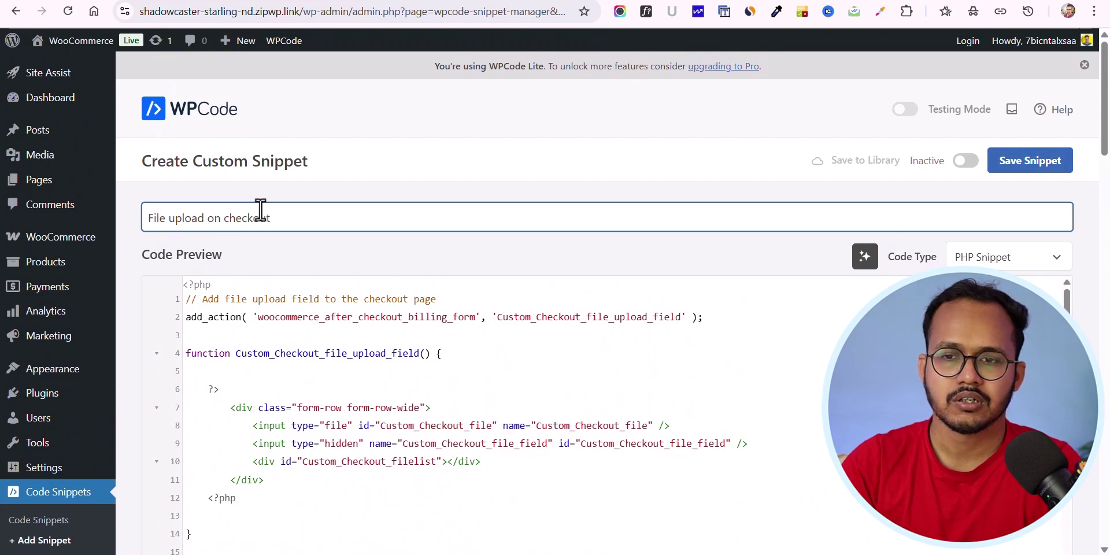
click(957, 162)
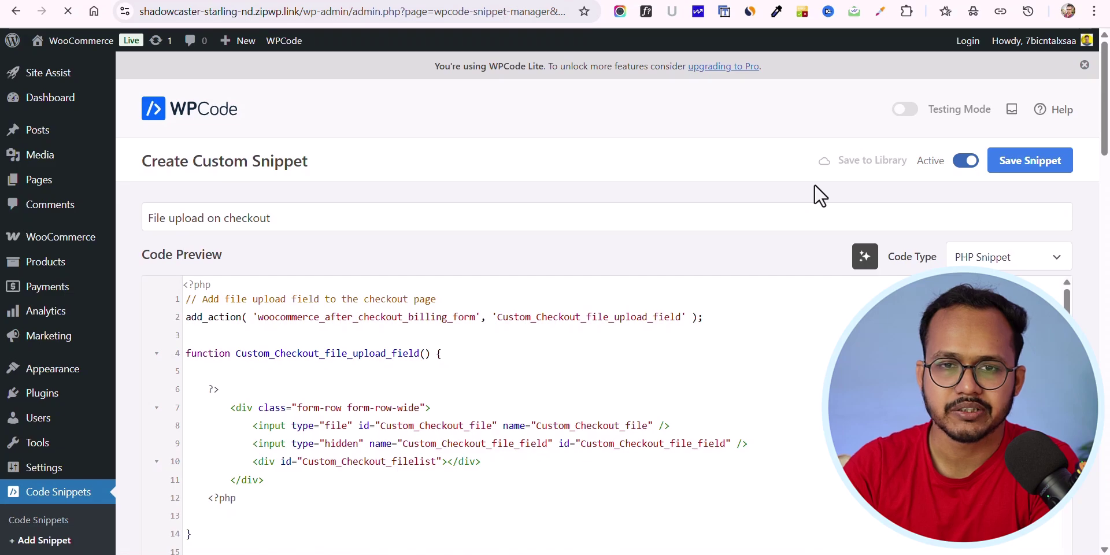
scroll(764, 194, down, 5)
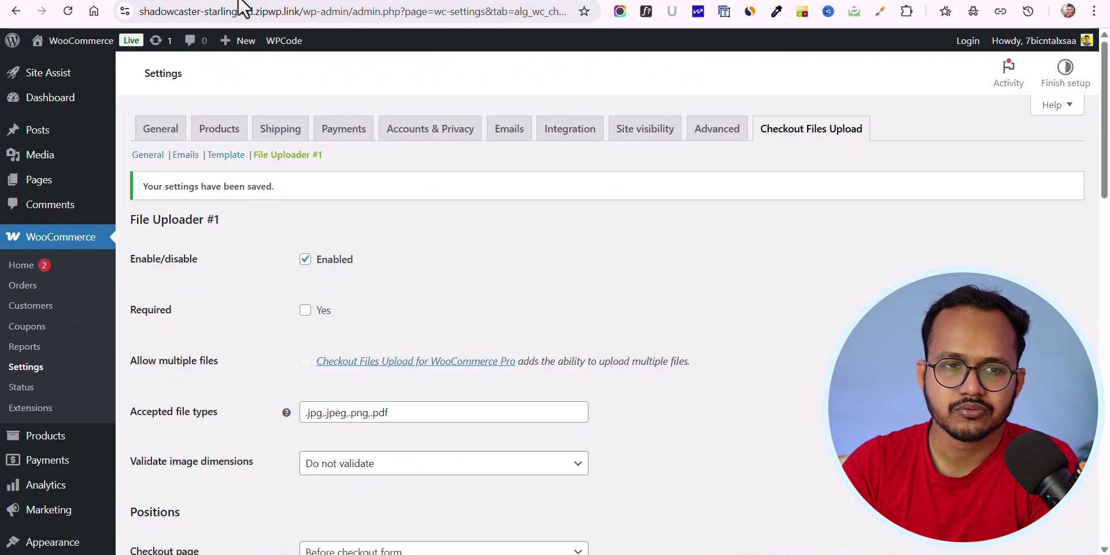
From the shop, add T-Shirt Two to the cart and view the cart.
click(46, 62)
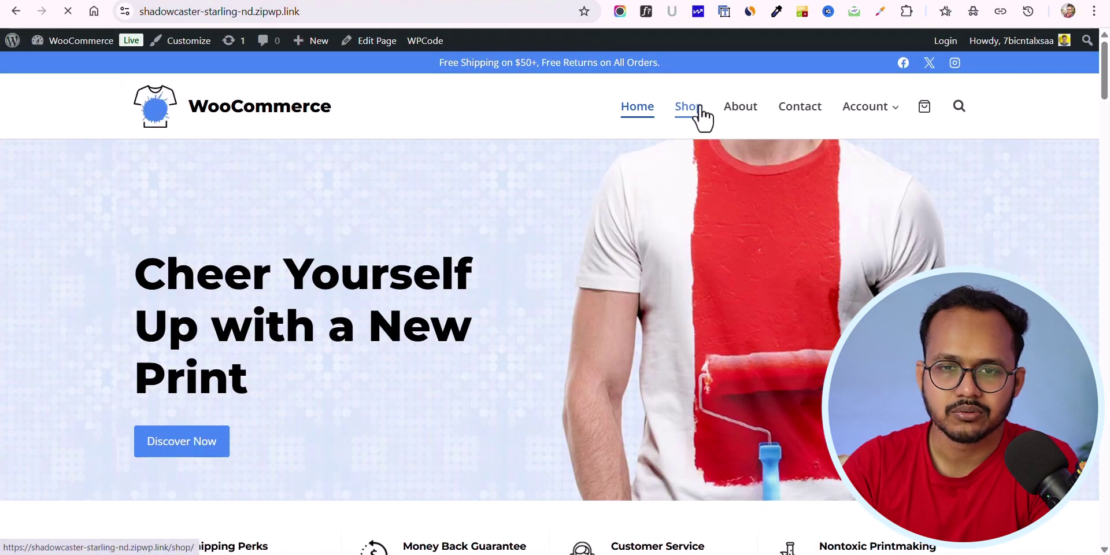
click(701, 108)
scroll(662, 260, down, 12)
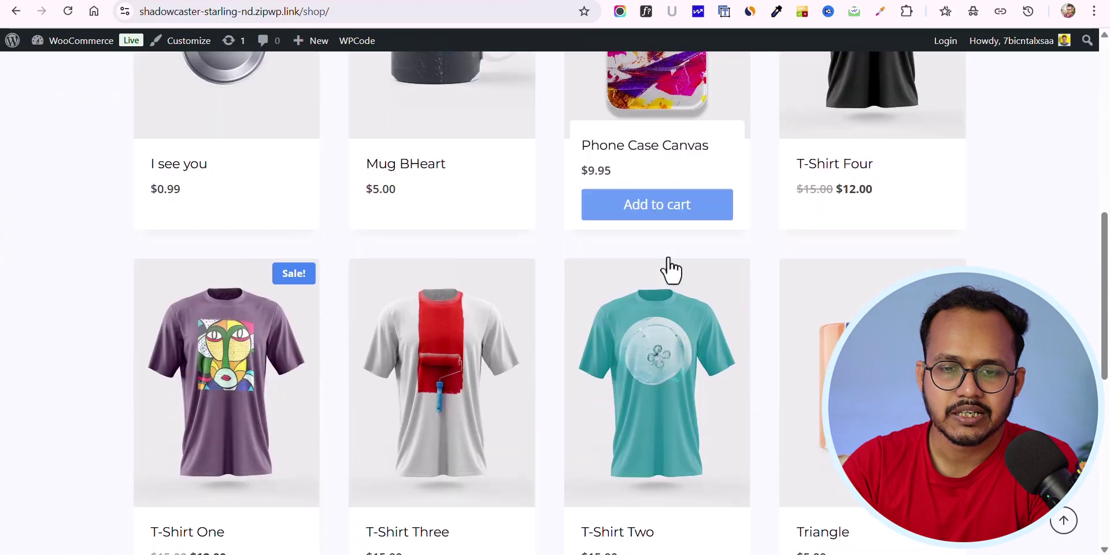
click(636, 341)
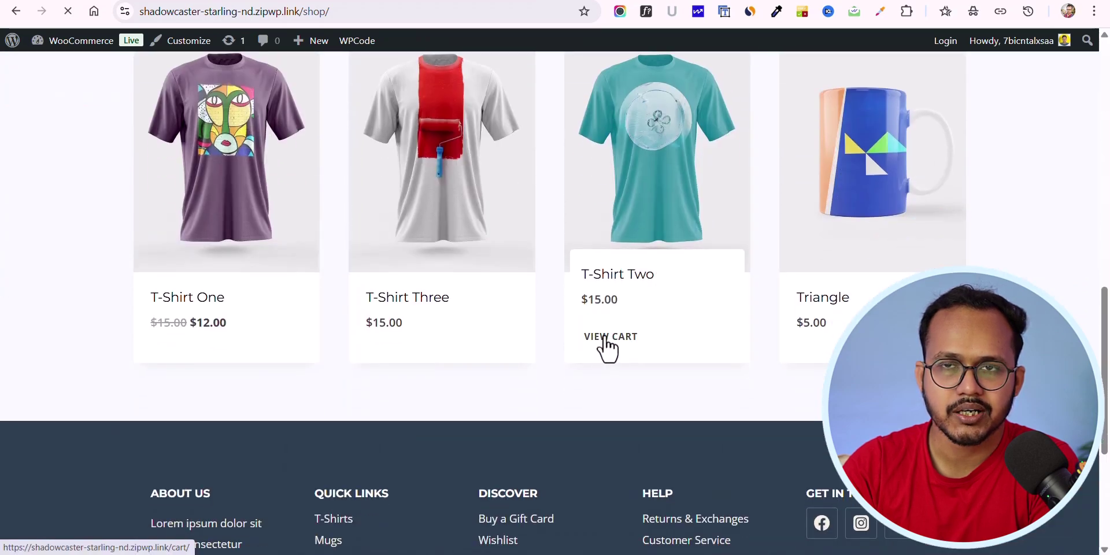
click(604, 340)
Proceed to checkout and attach 'About us page-pana.png' with the upload field.
scroll(609, 345, down, 3)
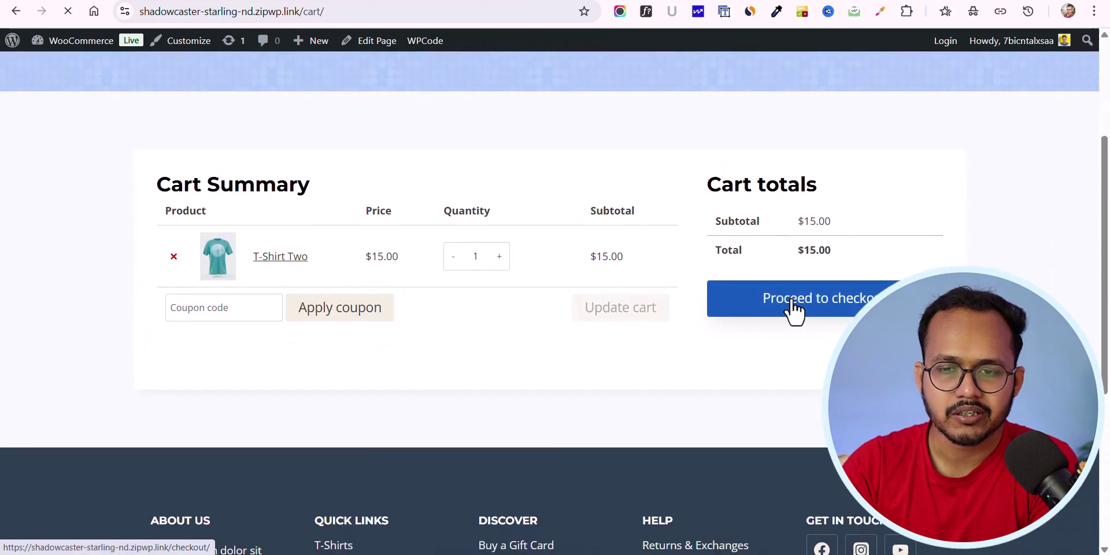
click(794, 312)
scroll(647, 318, down, 10)
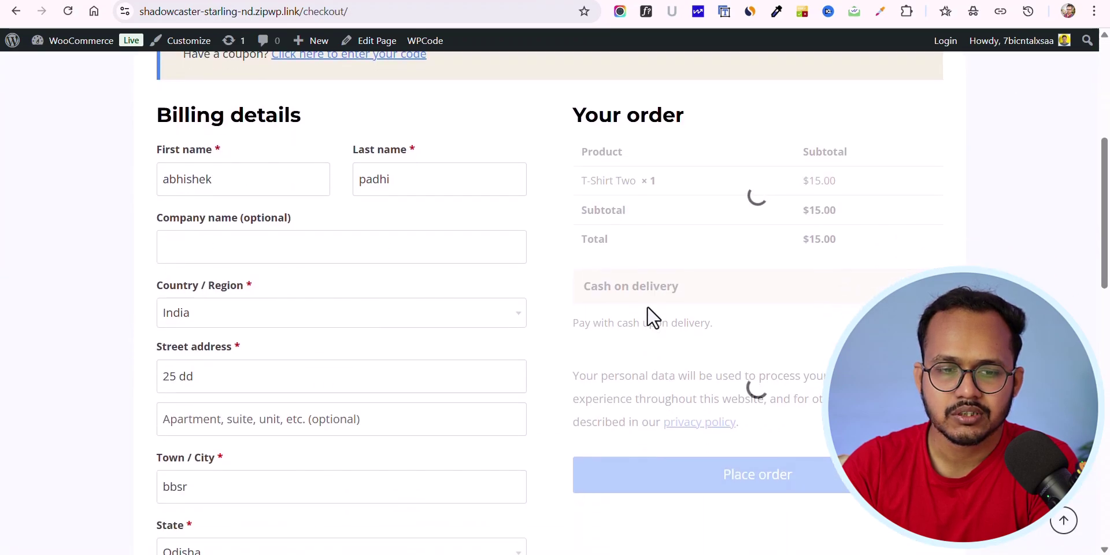
scroll(220, 199, down, 2)
scroll(150, 283, up, 2)
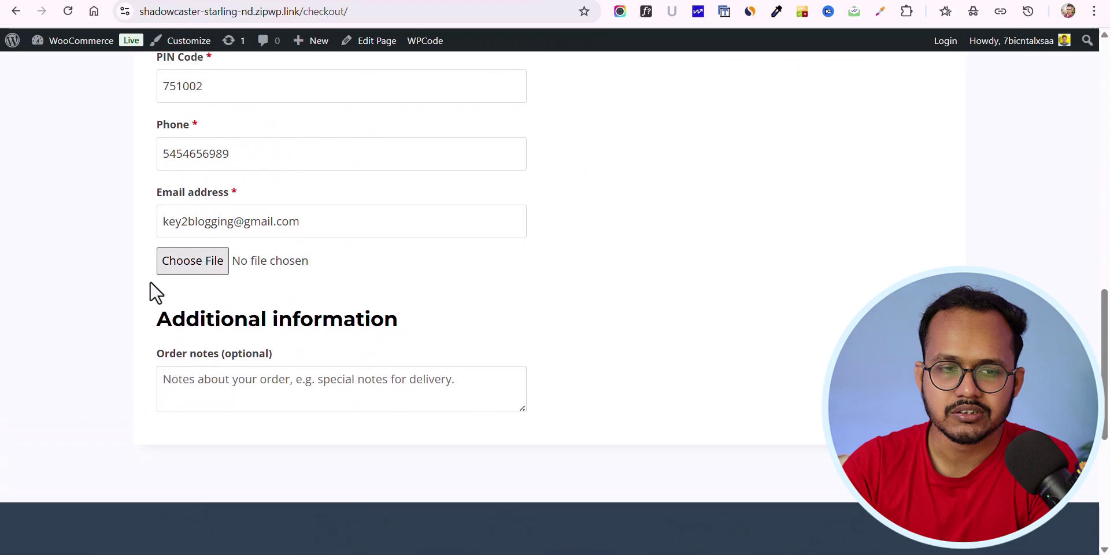
click(203, 255)
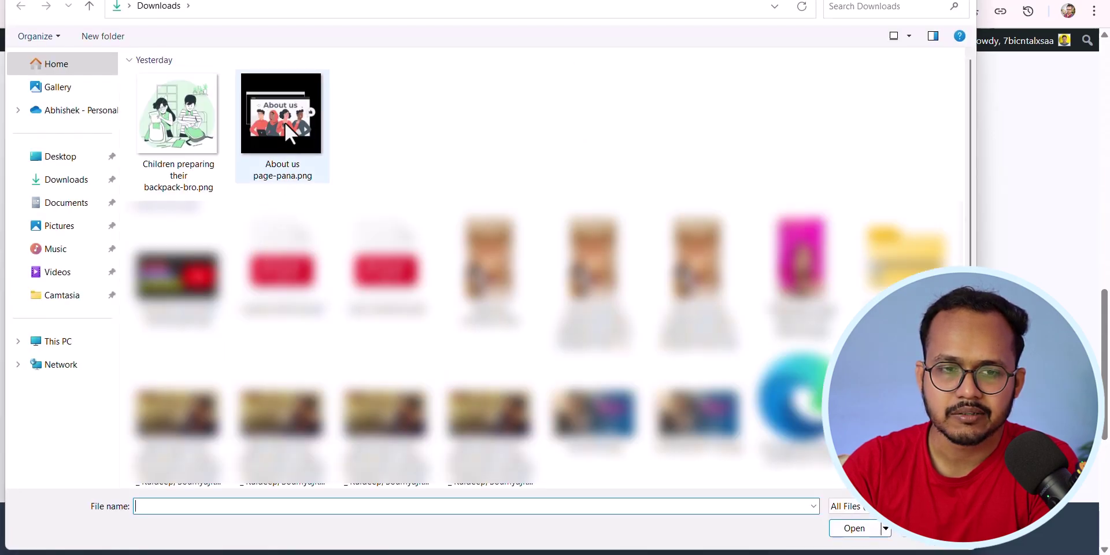
double_click(283, 120)
Check the checkout form and place the $15.00 test order.
scroll(449, 365, down, 4)
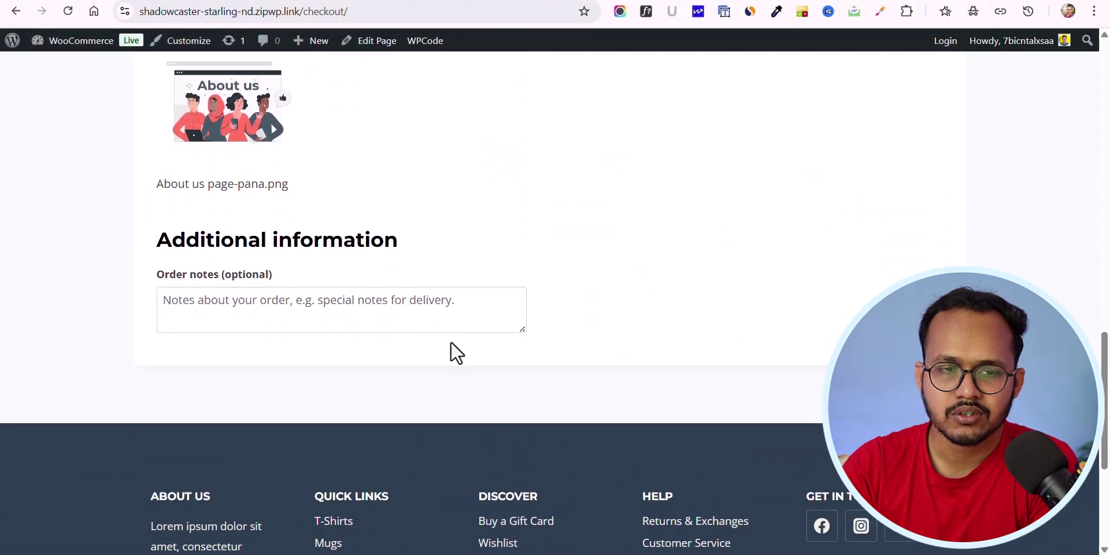
scroll(600, 245, up, 10)
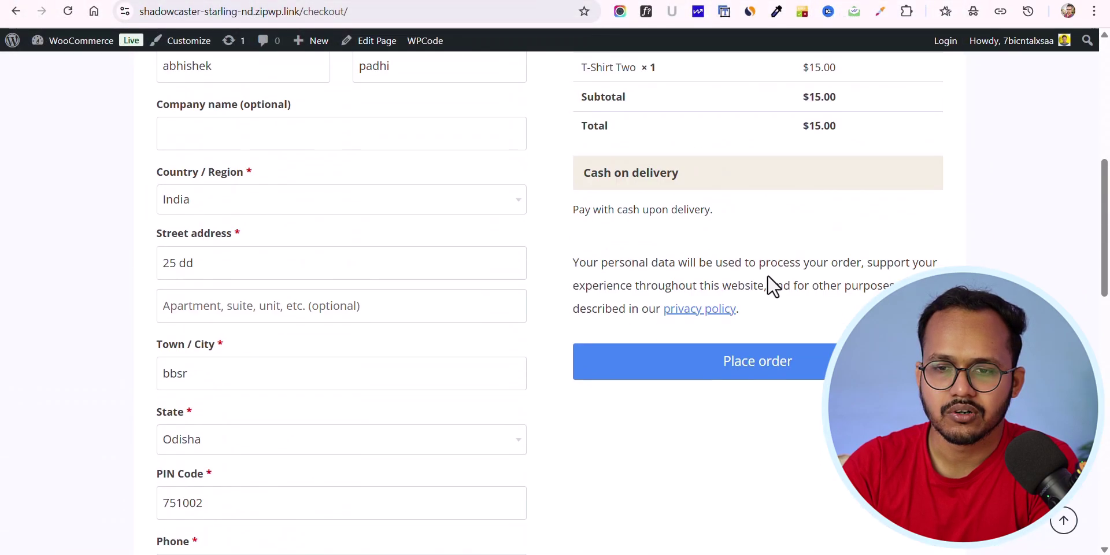
scroll(773, 289, up, 3)
scroll(785, 273, down, 5)
click(778, 237)
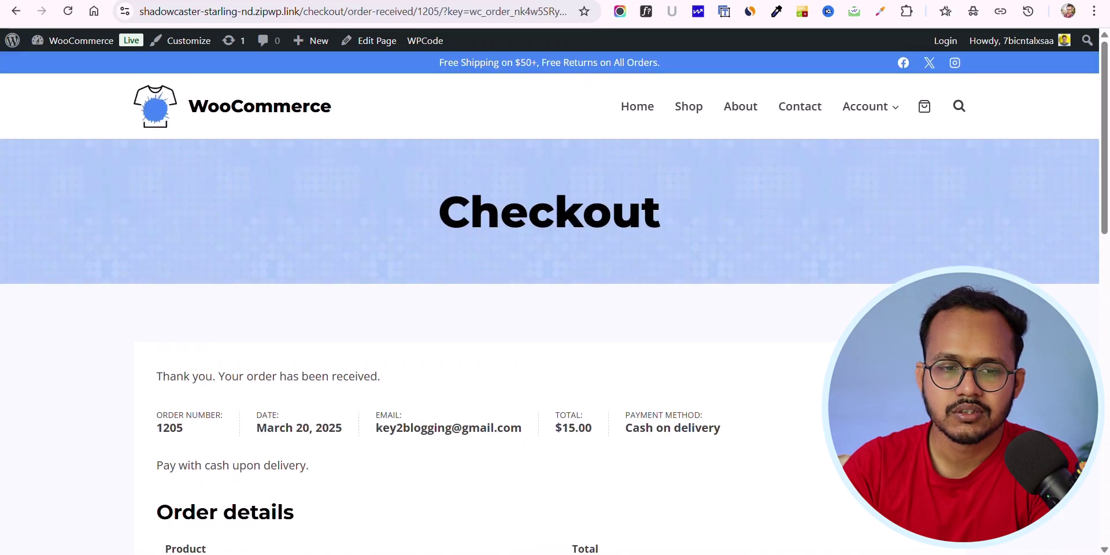
Open the newest order, #1205, from the WooCommerce Orders list.
scroll(385, 312, down, 6)
scroll(684, 312, up, 6)
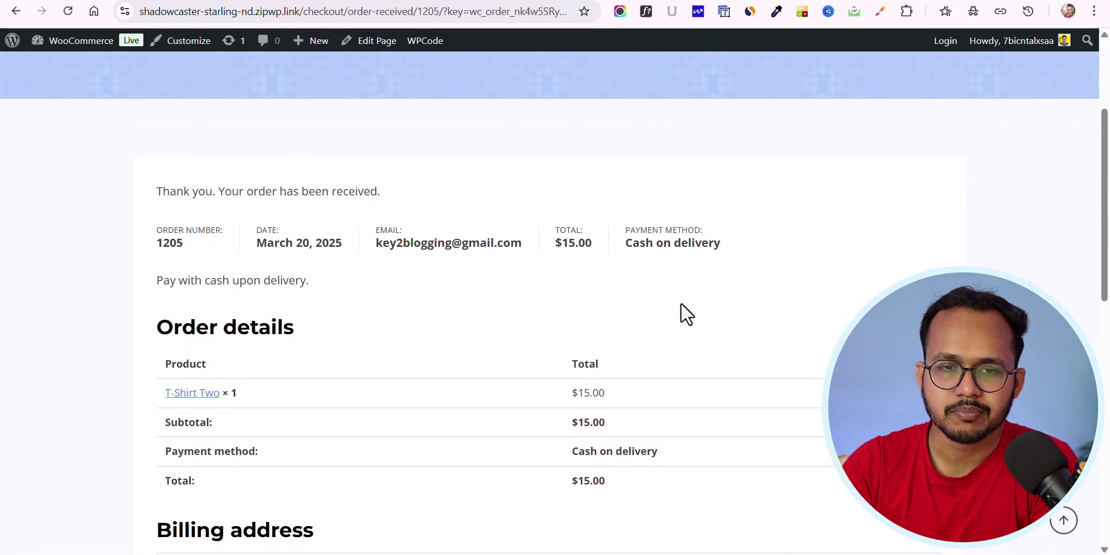
mouse_move(81, 46)
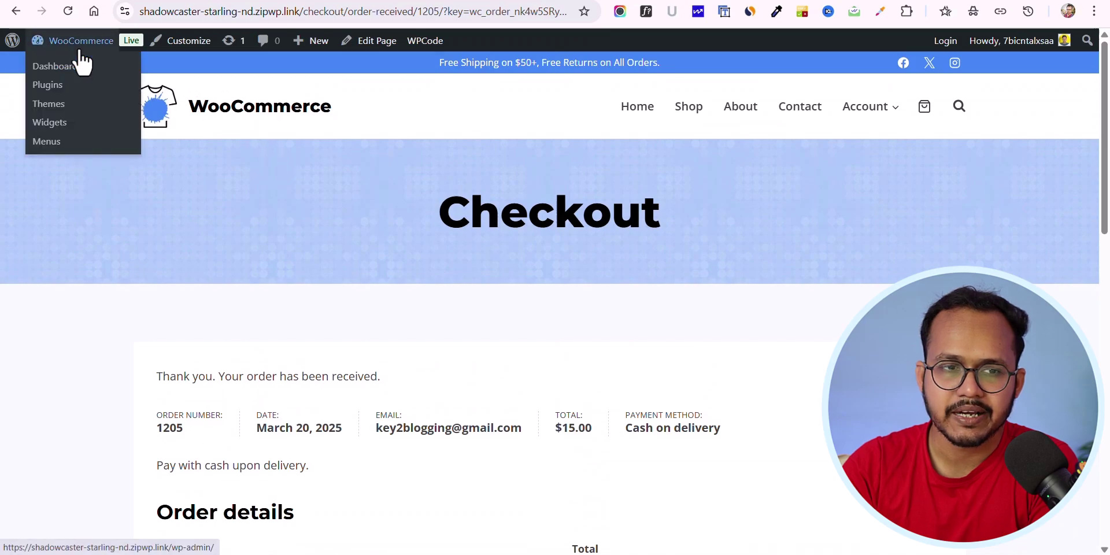
click(56, 66)
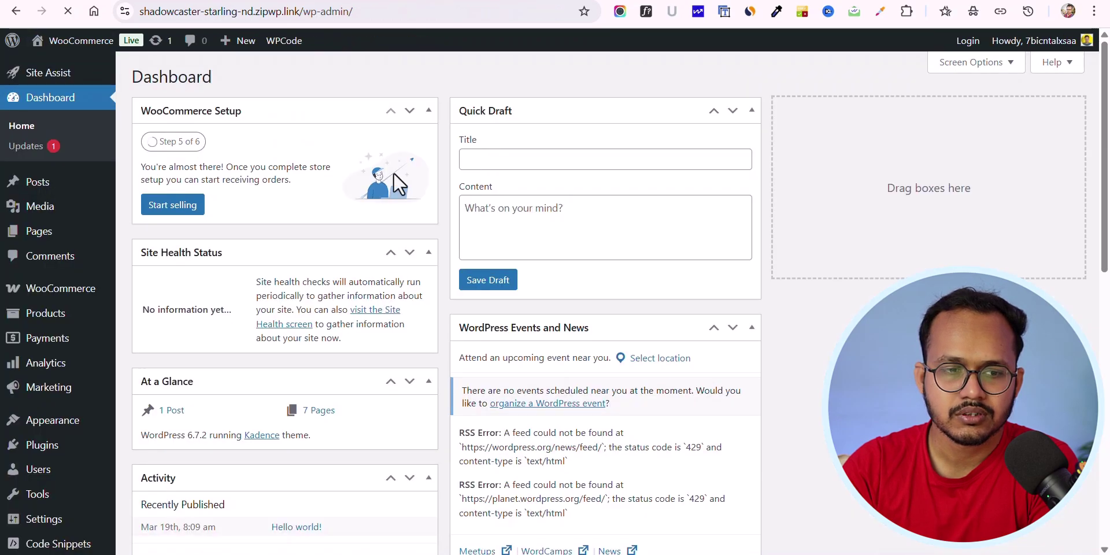
mouse_move(55, 292)
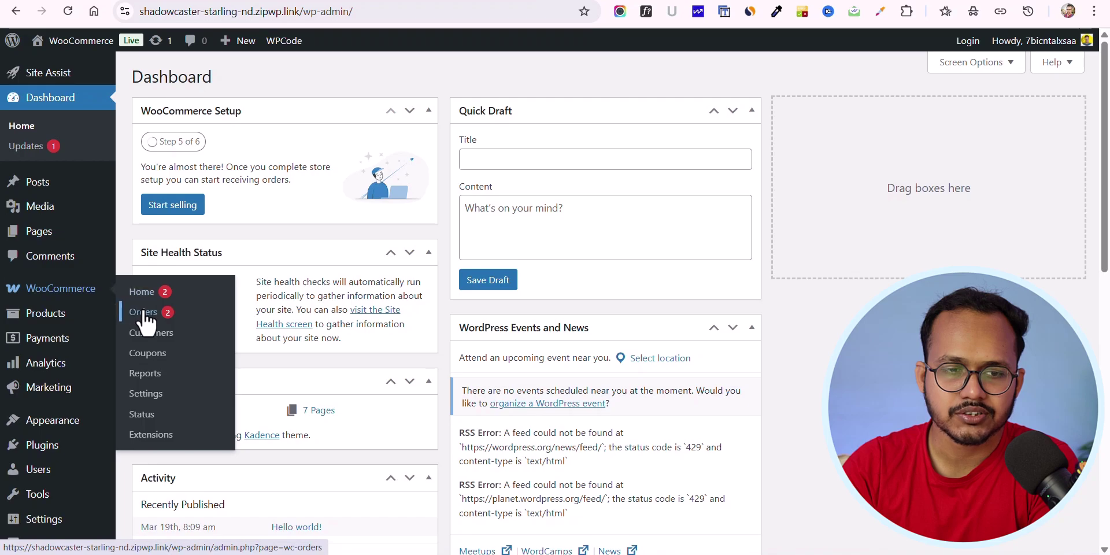
click(144, 313)
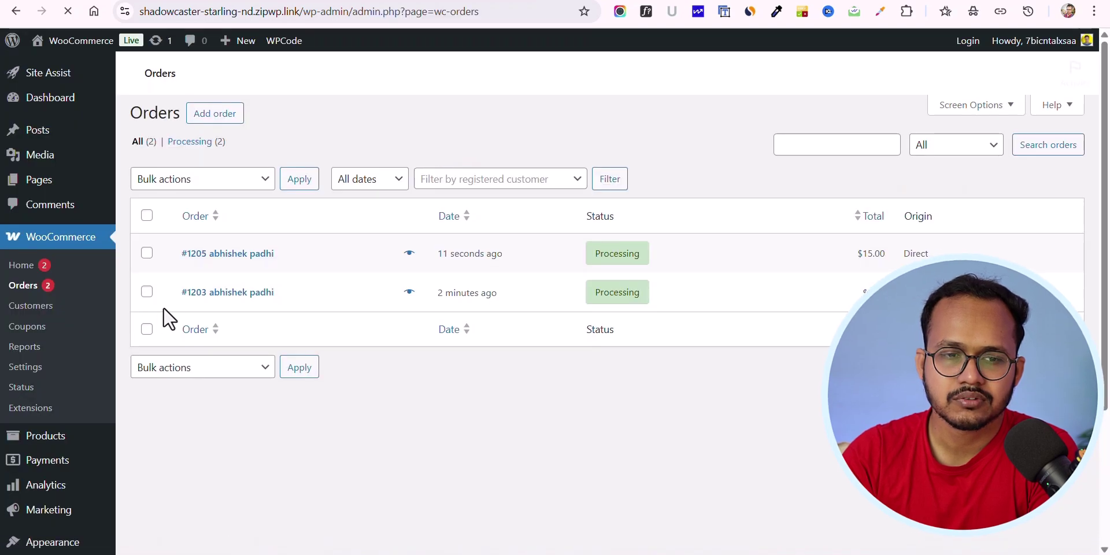
click(229, 255)
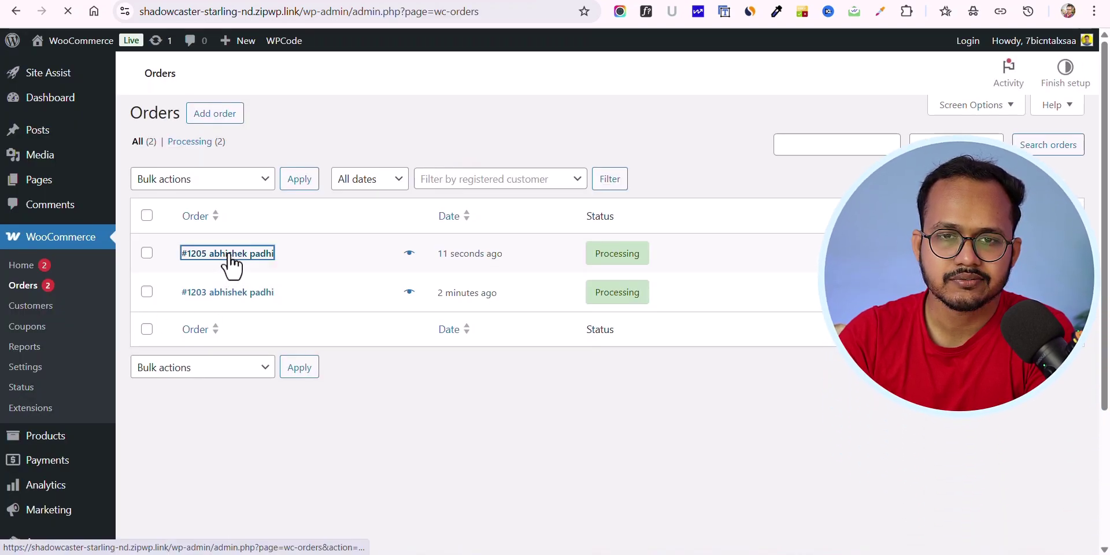
View the About us image under File Attachment, then return to order #1205.
scroll(528, 379, down, 5)
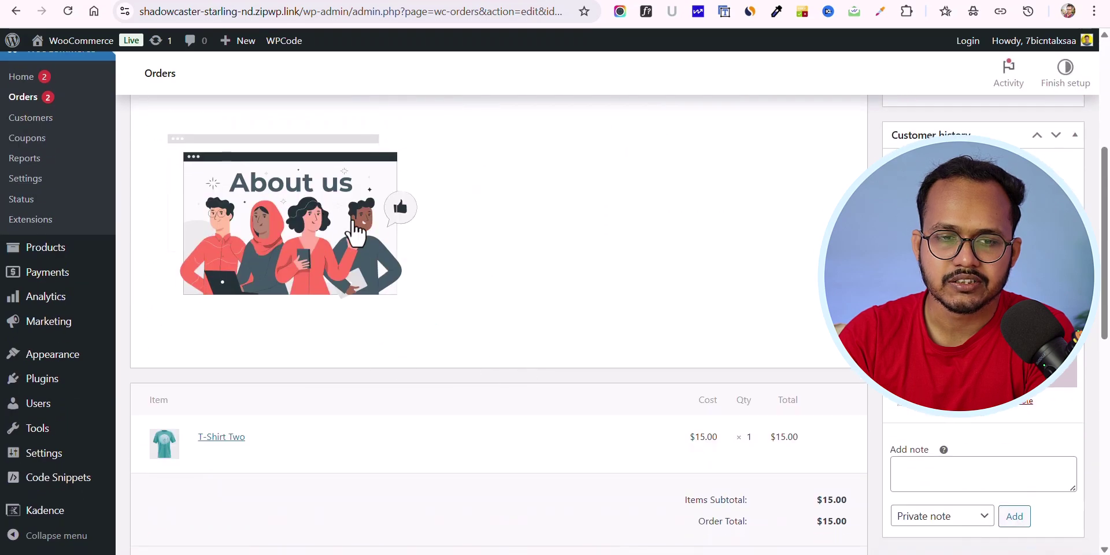
scroll(467, 215, up, 2)
click(240, 290)
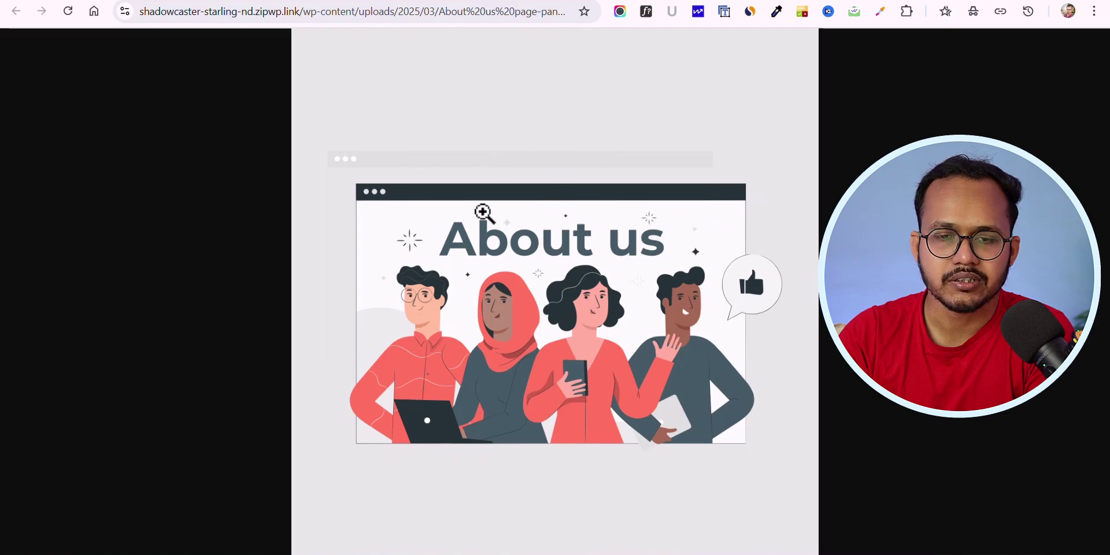
key(alt+Left)
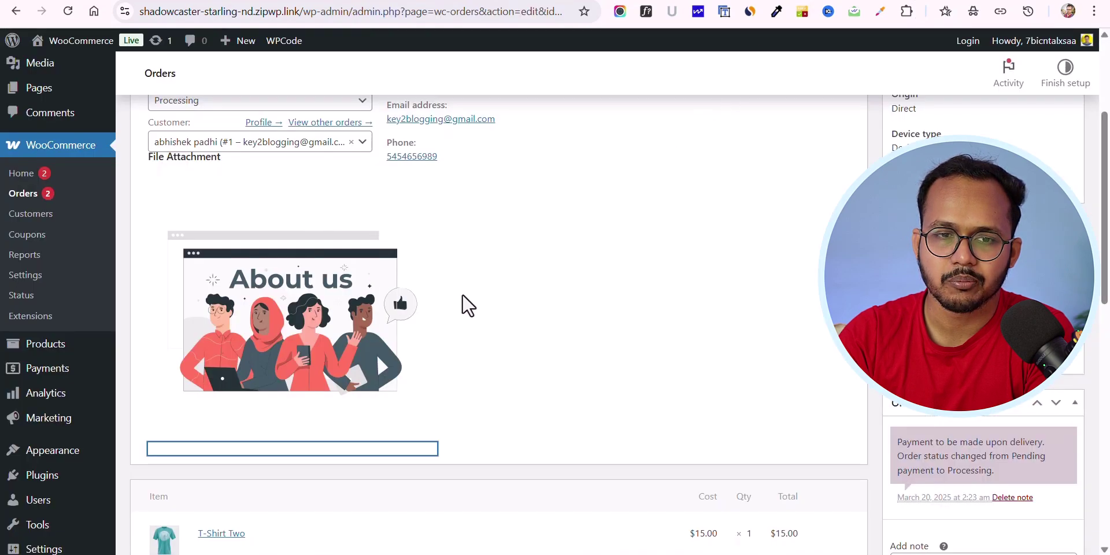
scroll(602, 321, up, 1)
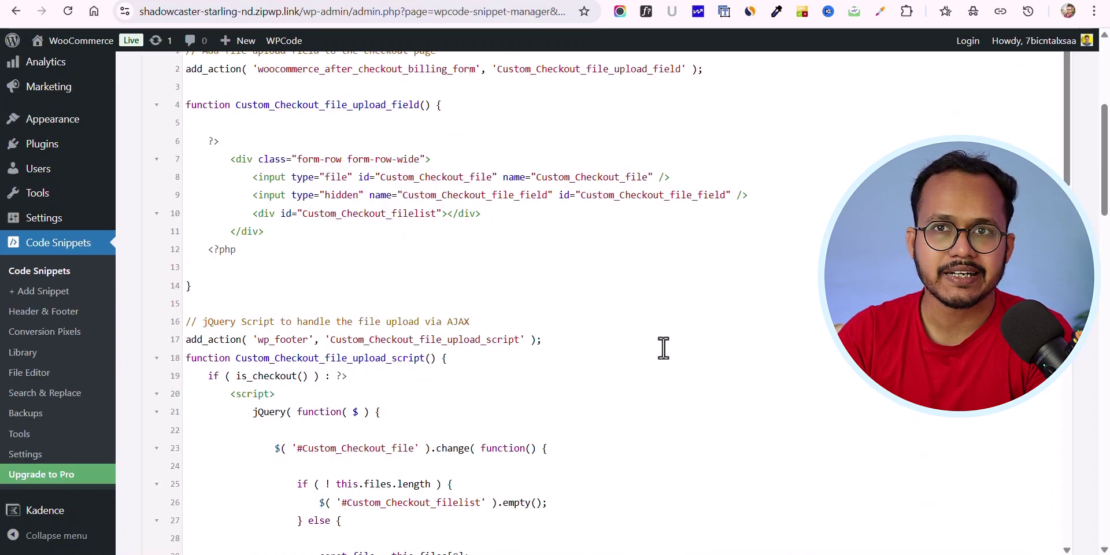
Scroll through the snippet's 98 lines of code to the admin order File Attachment display function.
scroll(664, 348, up, 3)
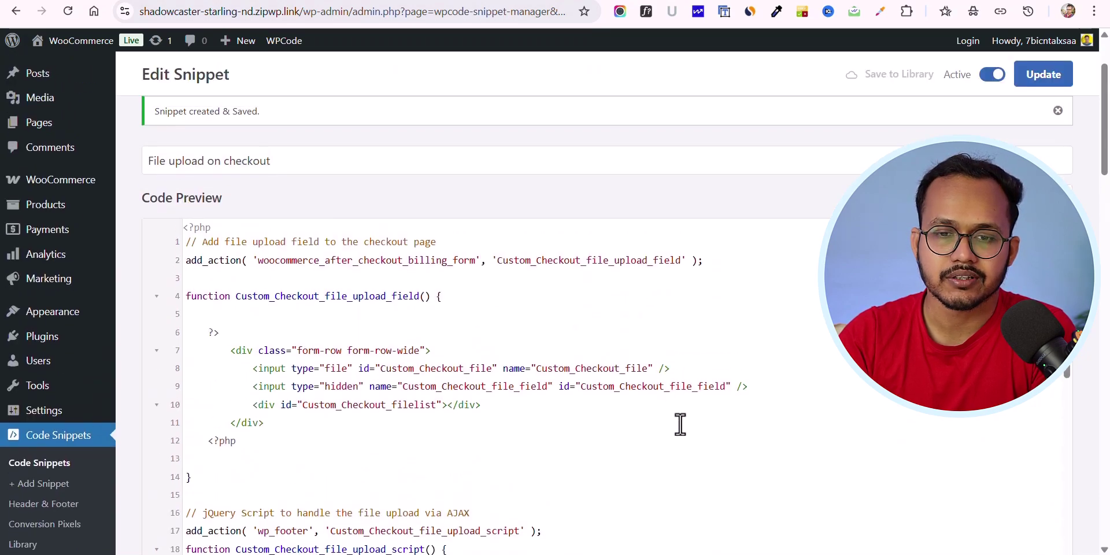
scroll(680, 425, down, 10)
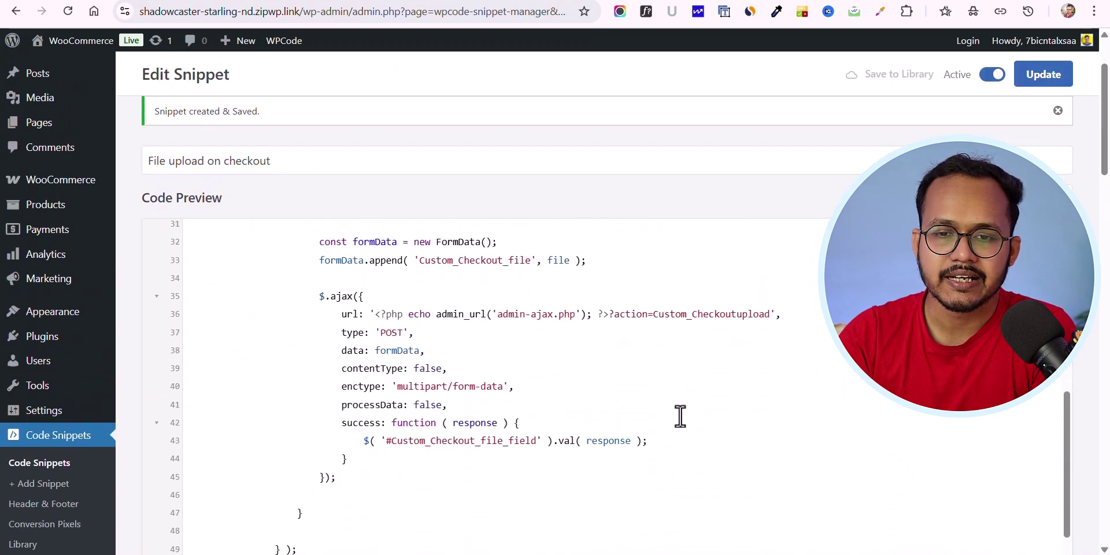
scroll(680, 416, up, 3)
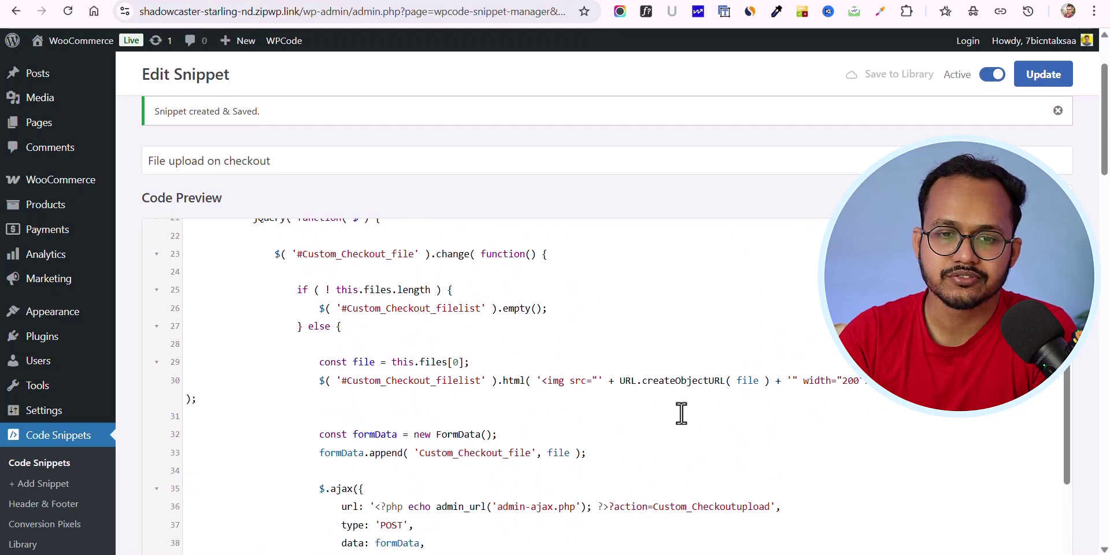
scroll(681, 413, down, 3)
scroll(682, 412, down, 7)
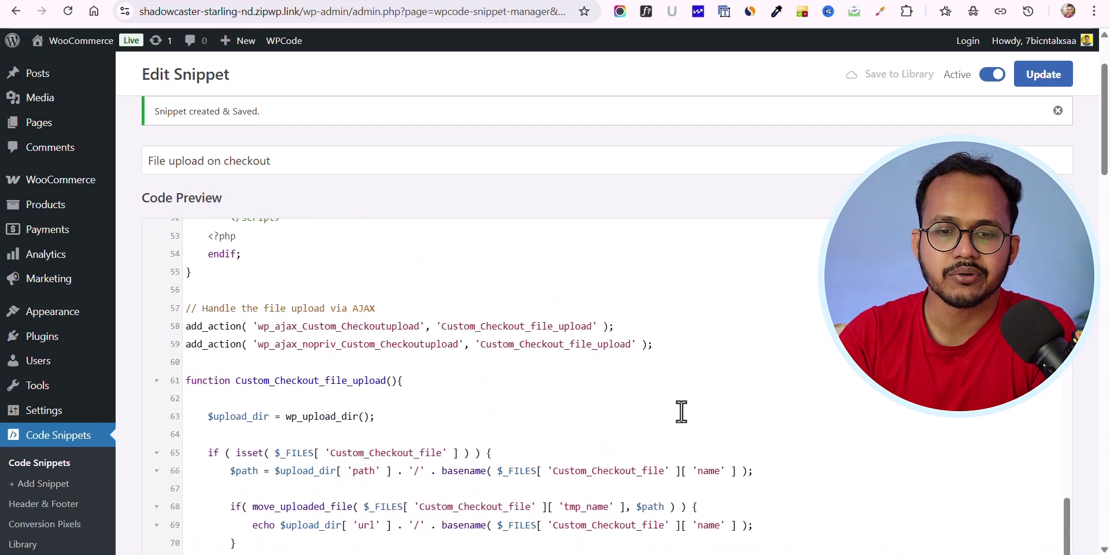
scroll(681, 412, down, 5)
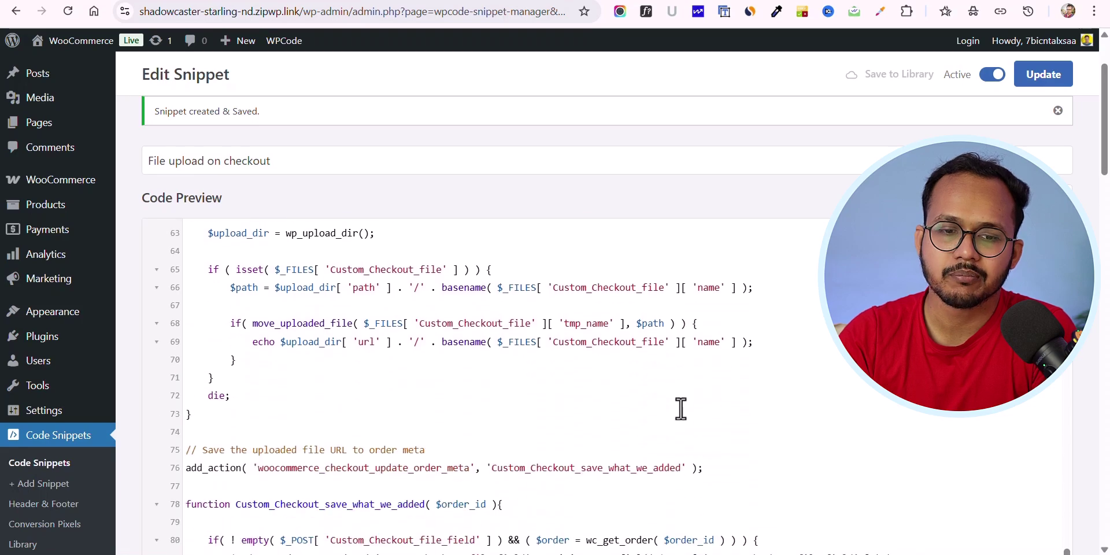
scroll(680, 406, down, 8)
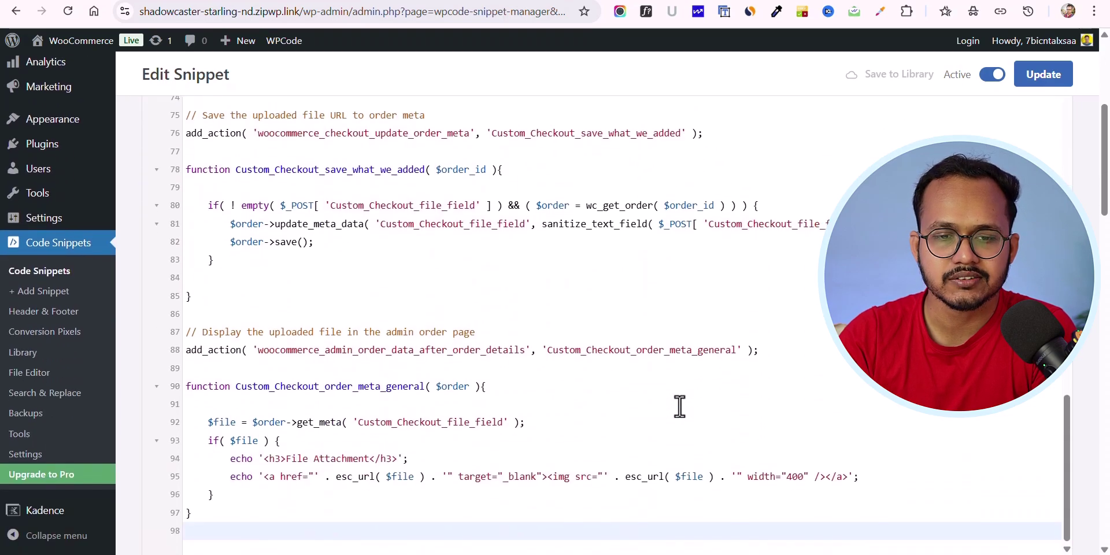
scroll(686, 411, up, 10)
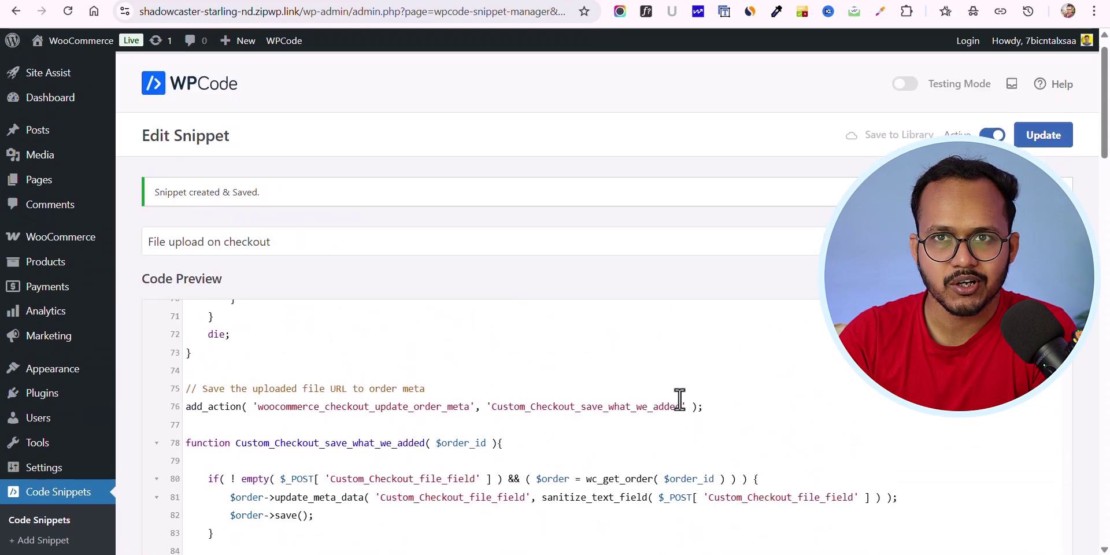